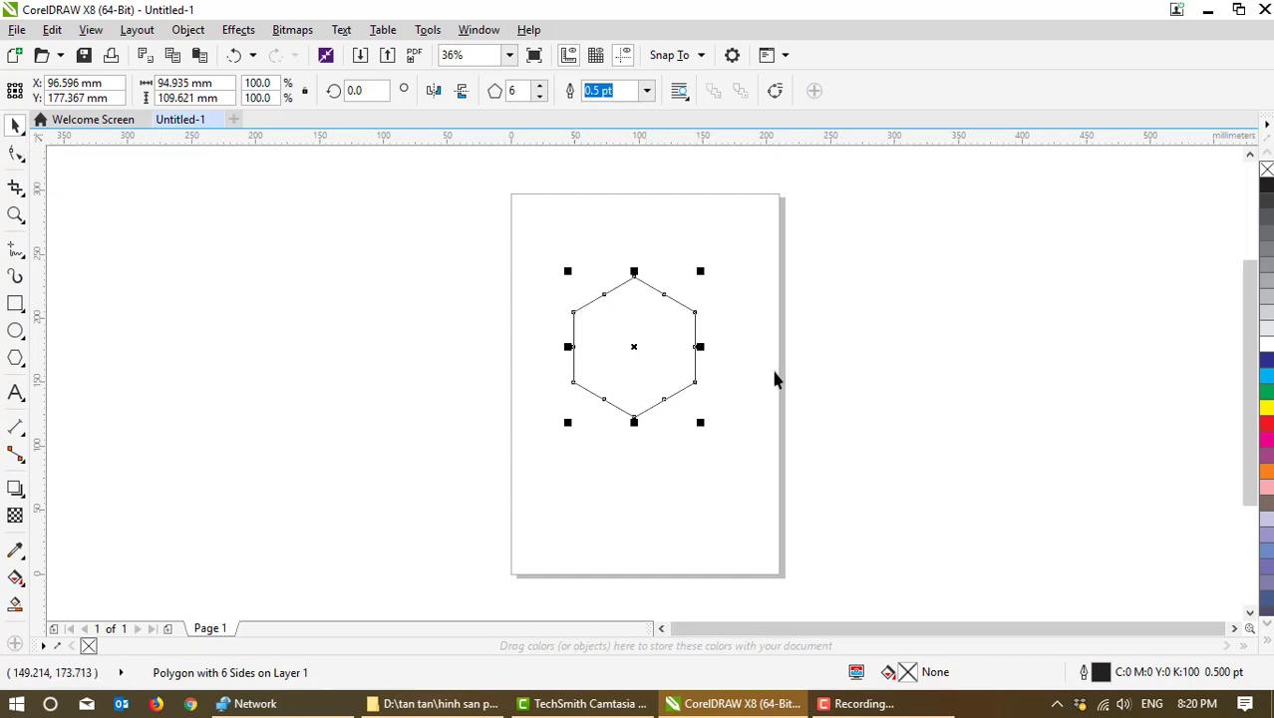
Step: Move the hexagon's rotation centre onto its upper-right vertex
{"action": "left_click", "coordinate": [677, 353]}
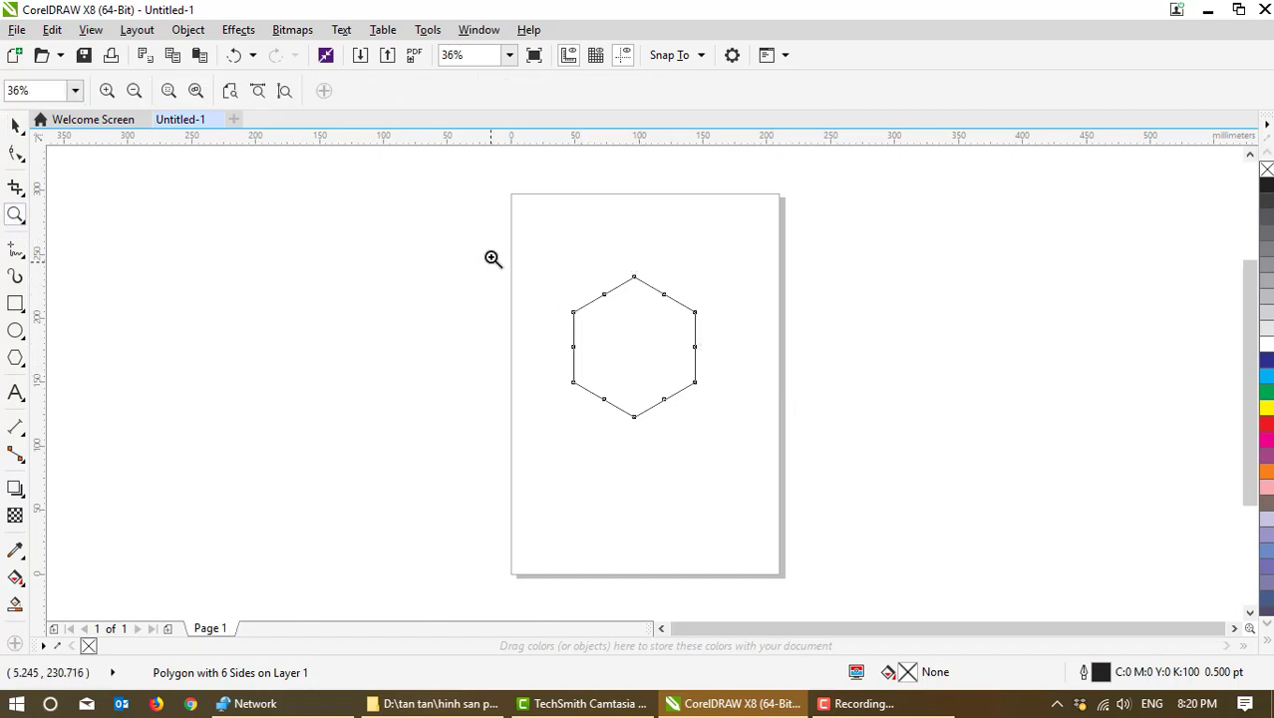
{"action": "left_click_drag", "start_coordinate": [508, 262], "coordinate": [787, 399]}
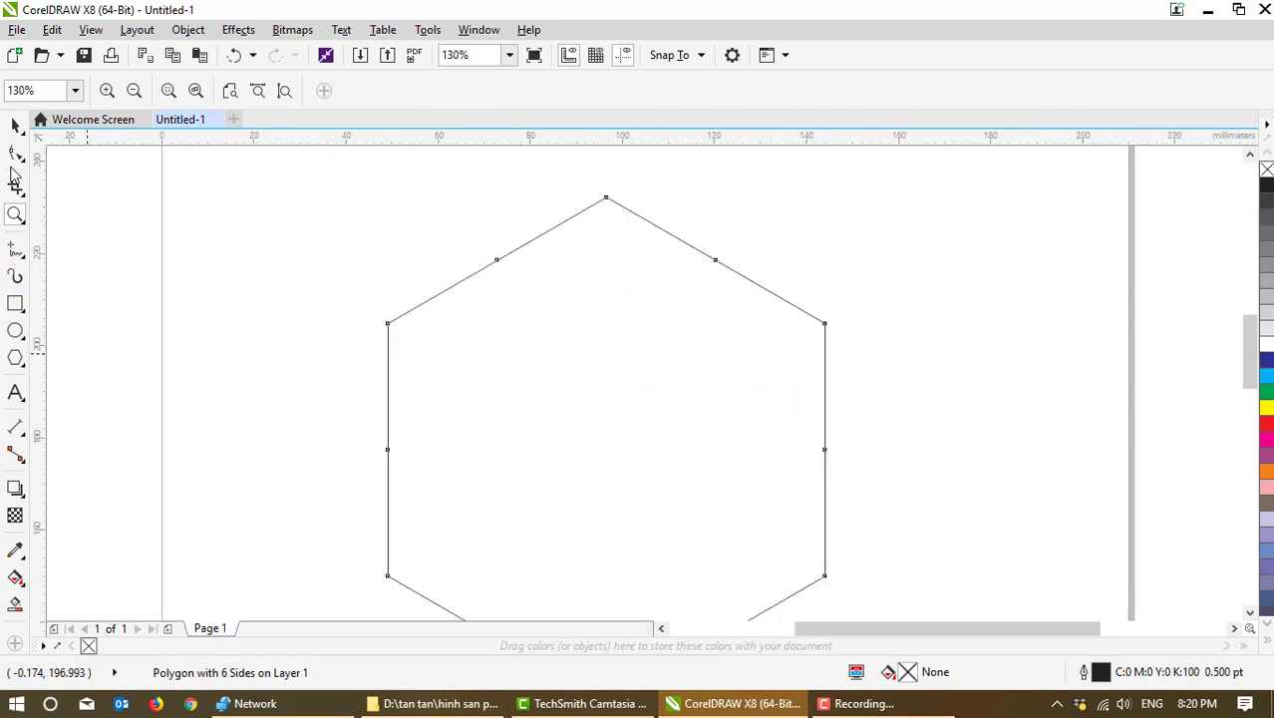
{"action": "left_click", "coordinate": [15, 125]}
{"action": "left_click", "coordinate": [569, 455]}
{"action": "left_click", "coordinate": [606, 446]}
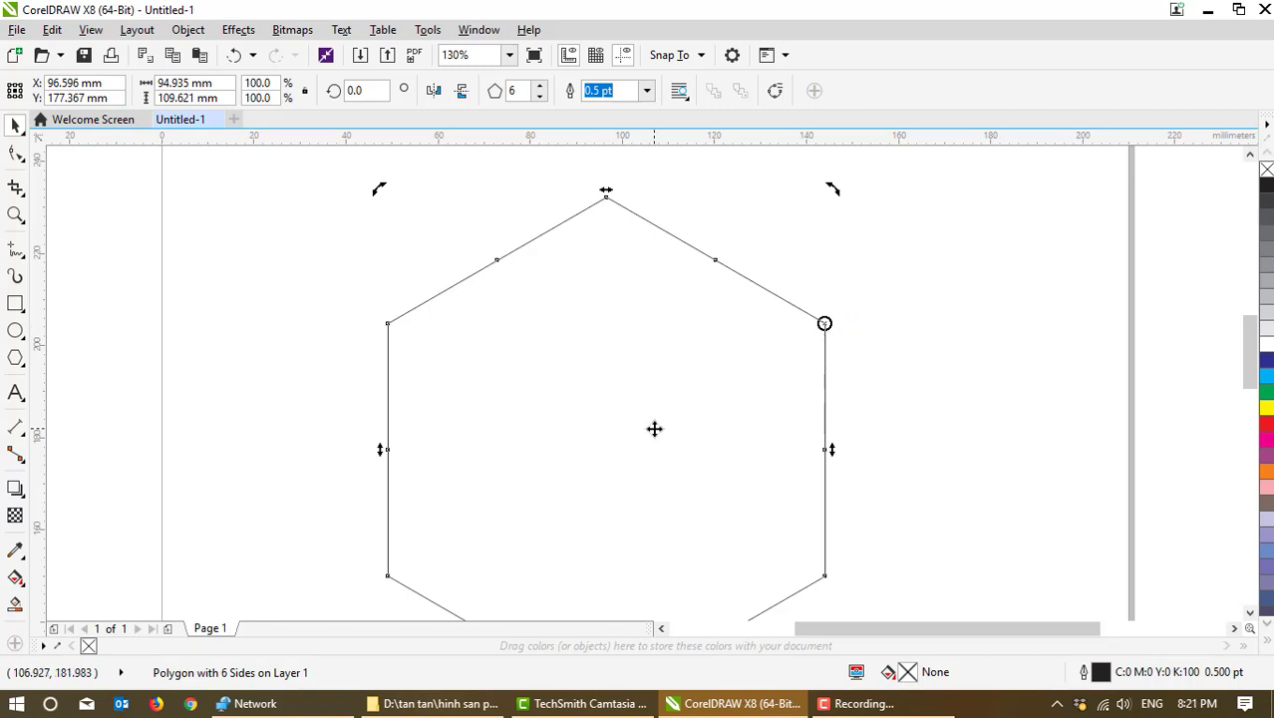
Step: Rotate the hexagon by 120° with 2 copies around its upper-right vertex, using the Rotate transformation
{"action": "left_click", "coordinate": [188, 29]}
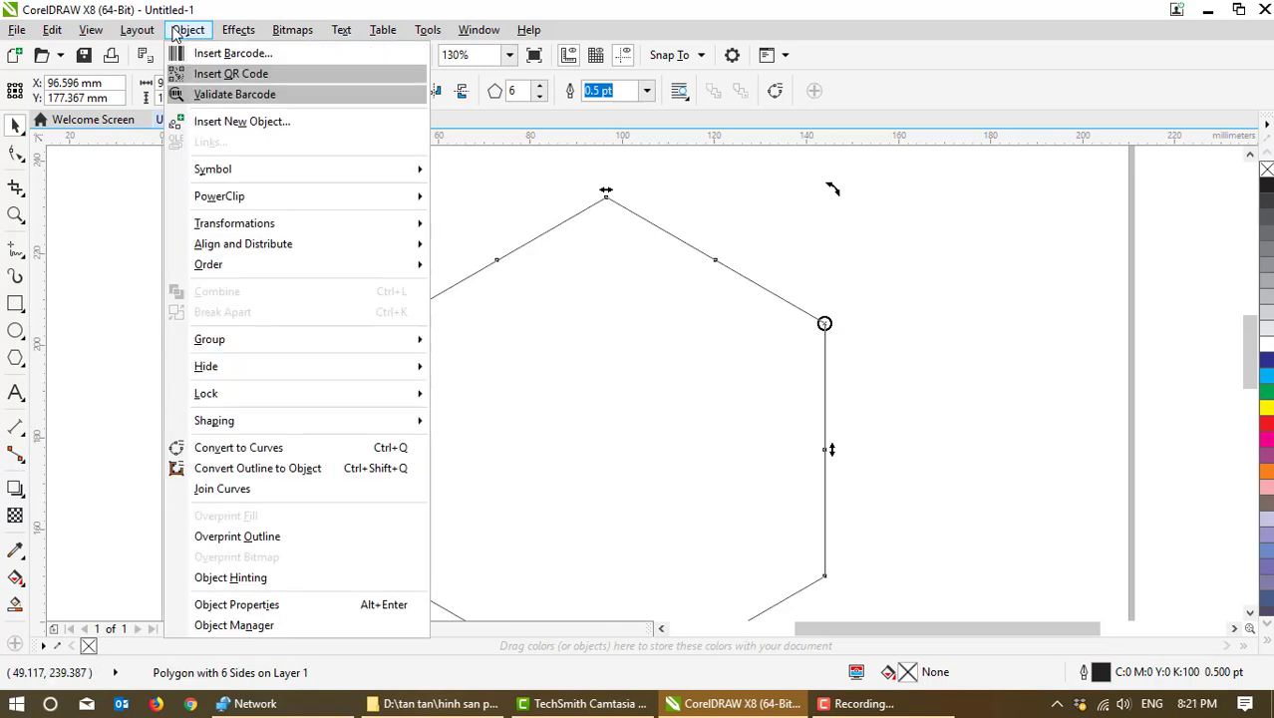
{"action": "mouse_move", "coordinate": [321, 229]}
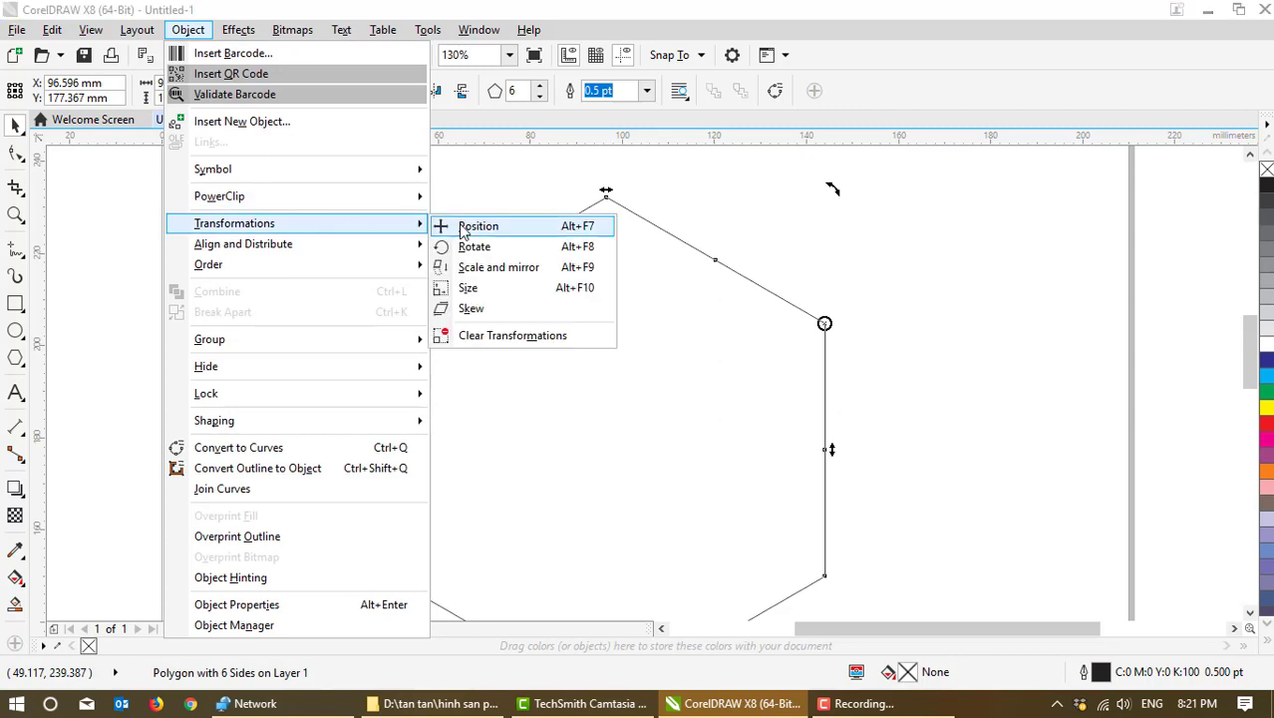
{"action": "left_click", "coordinate": [520, 248]}
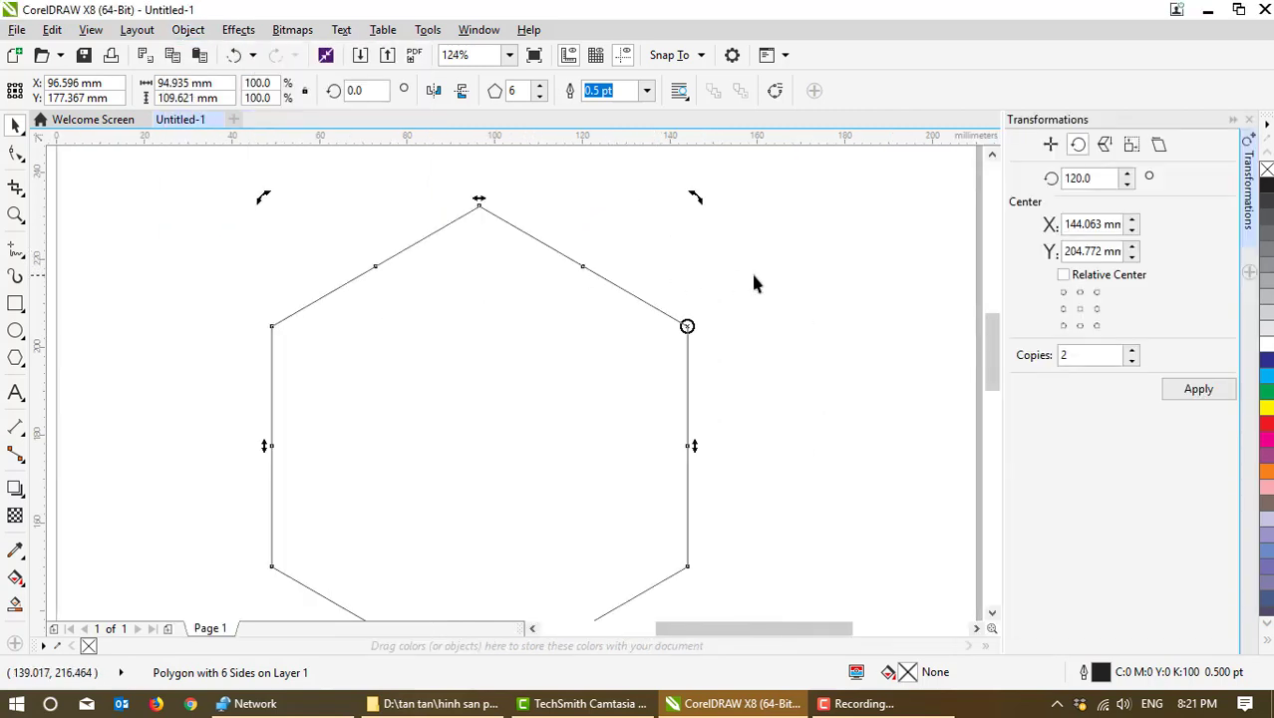
{"action": "left_click_drag", "start_coordinate": [1102, 180], "coordinate": [1021, 179]}
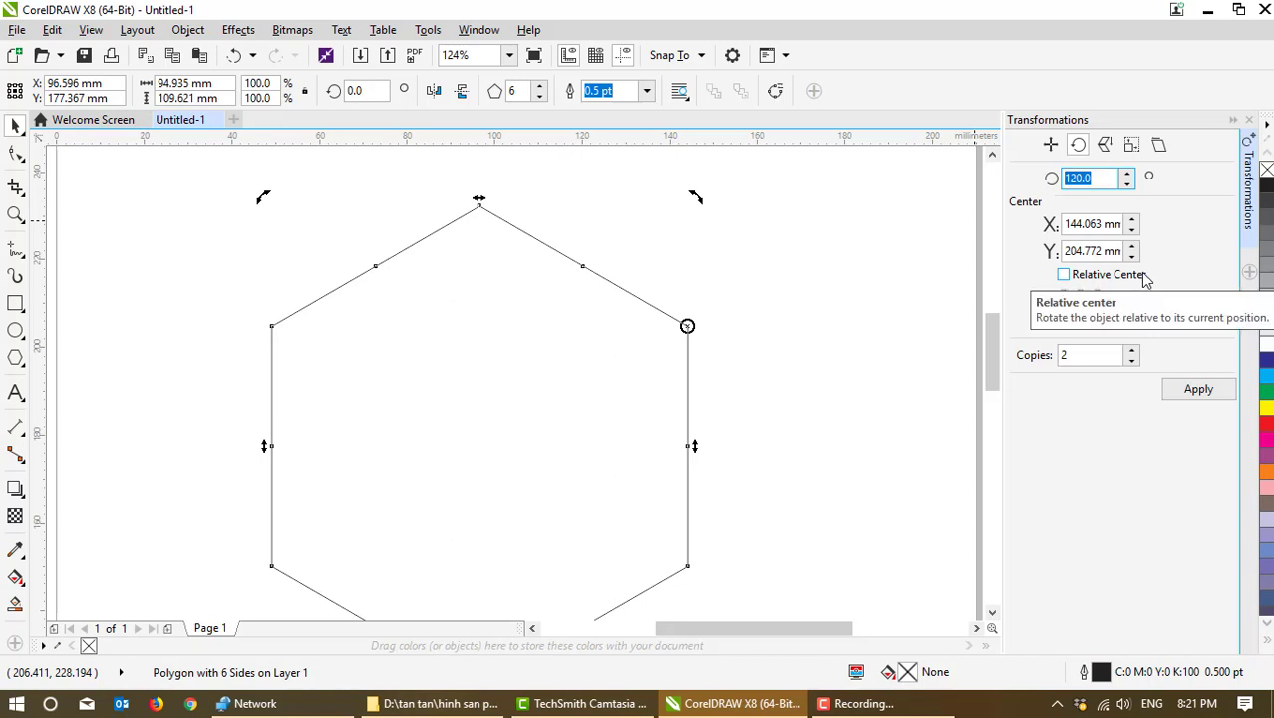
{"action": "left_click", "coordinate": [1047, 356]}
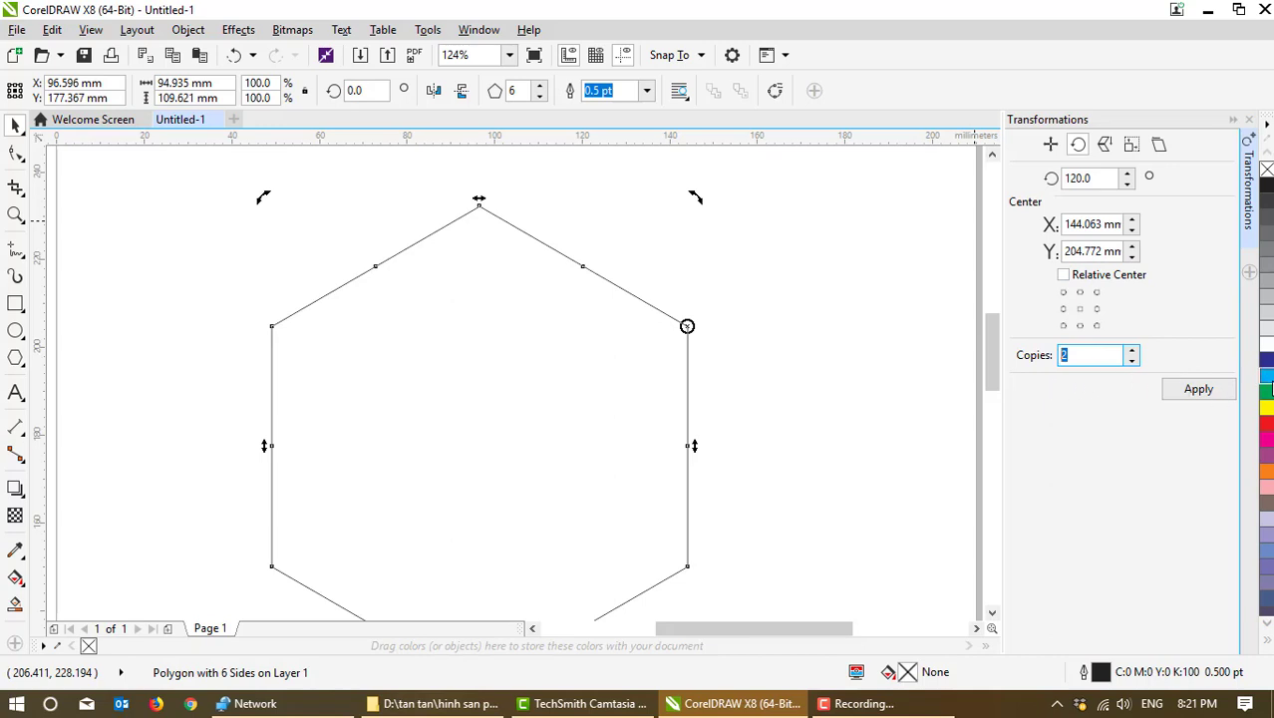
{"action": "left_click", "coordinate": [1198, 391]}
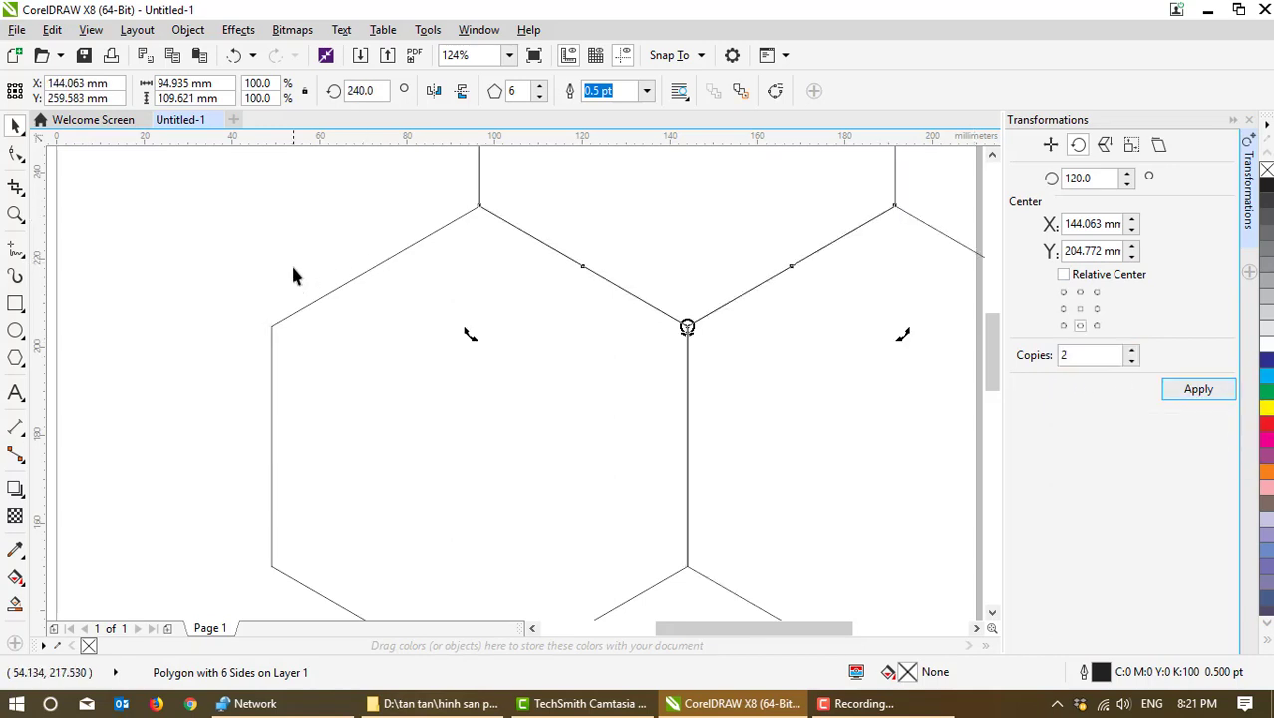
Step: Group the three hexagons into one object
{"action": "scroll", "coordinate": [292, 271], "scroll_direction": "down", "scroll_amount": 3}
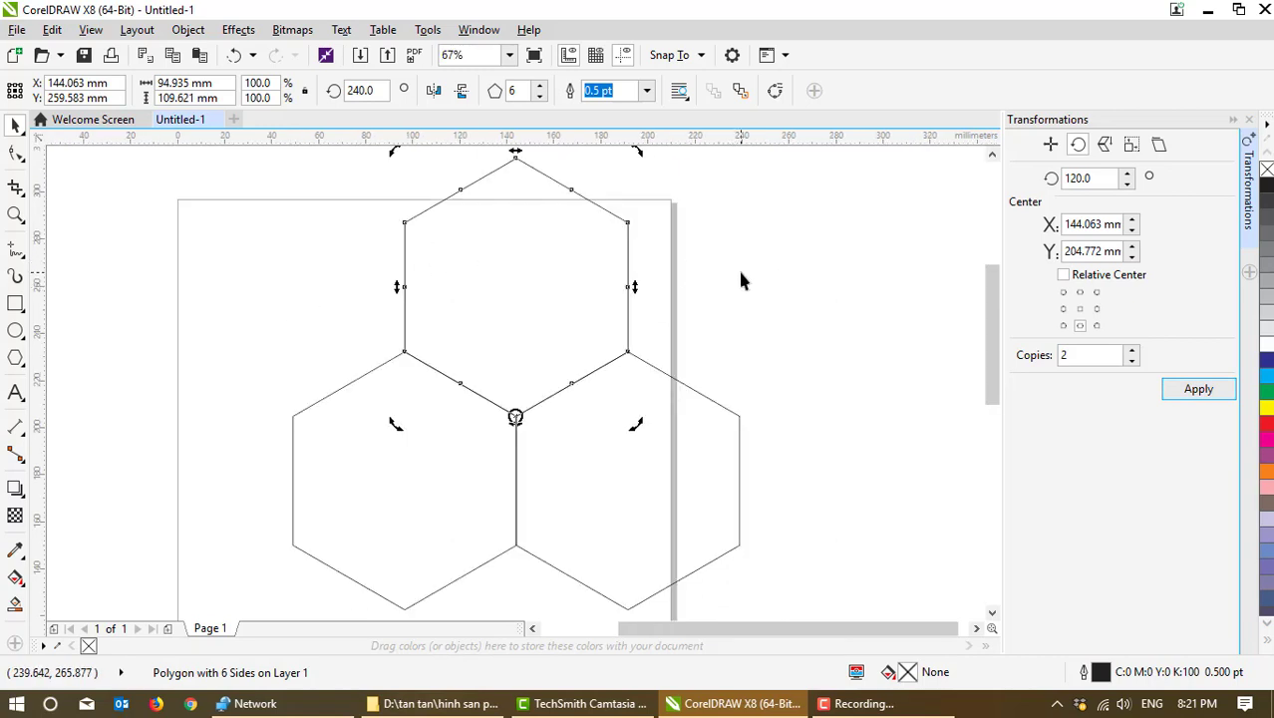
{"action": "key", "text": "ctrl+a"}
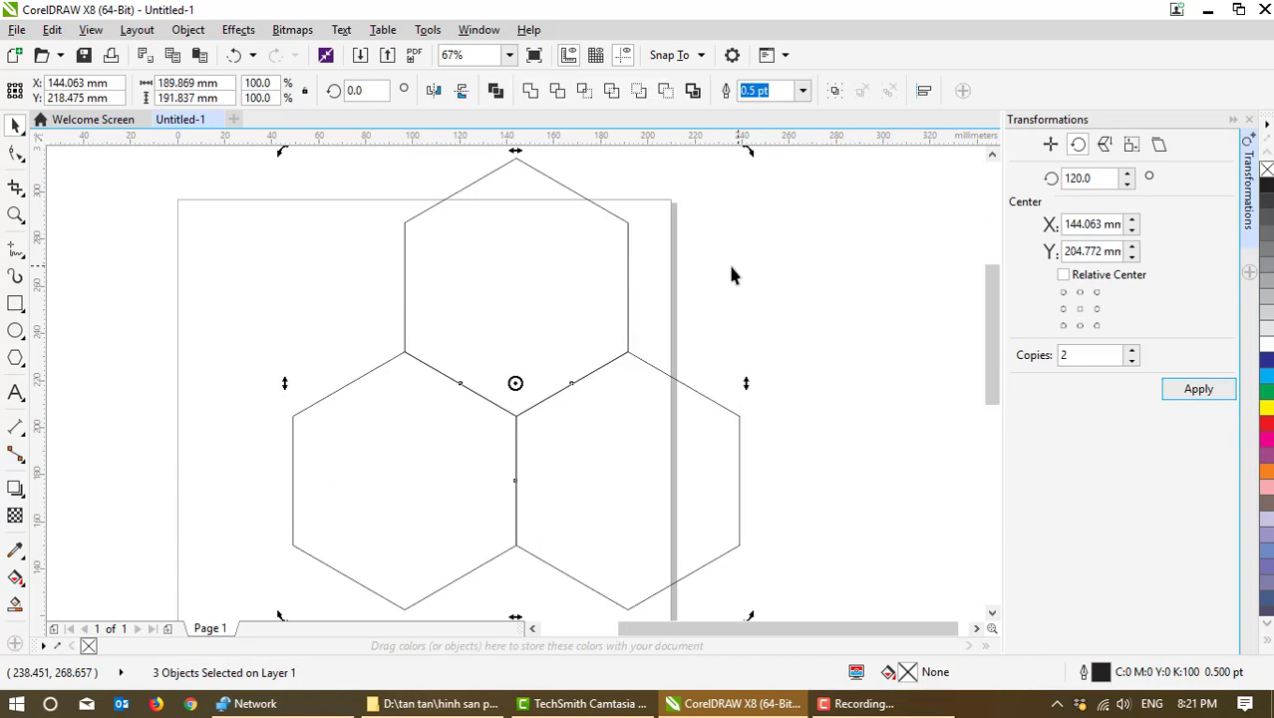
{"action": "right_click", "coordinate": [605, 313]}
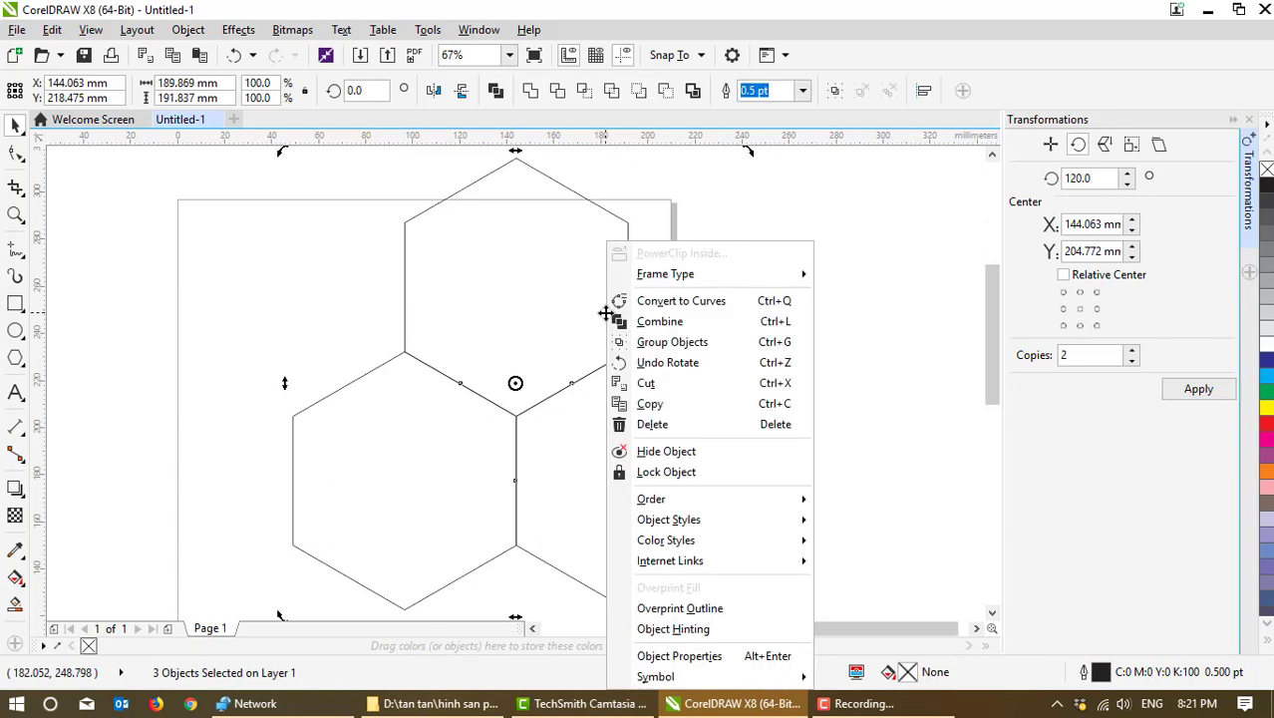
{"action": "left_click", "coordinate": [720, 344]}
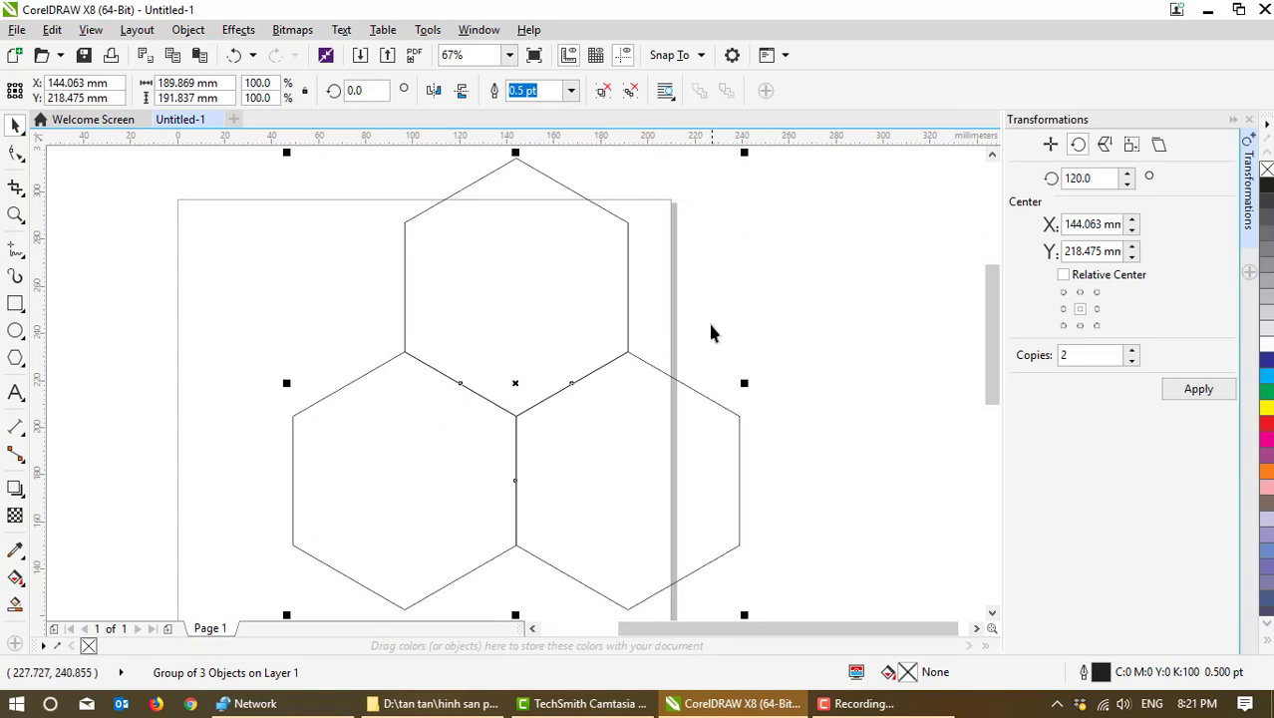
Step: Set the group's rotation centre Y to 259.583 mm, matching the centre of the top hexagon
{"action": "left_click", "coordinate": [573, 255], "text": "ctrl"}
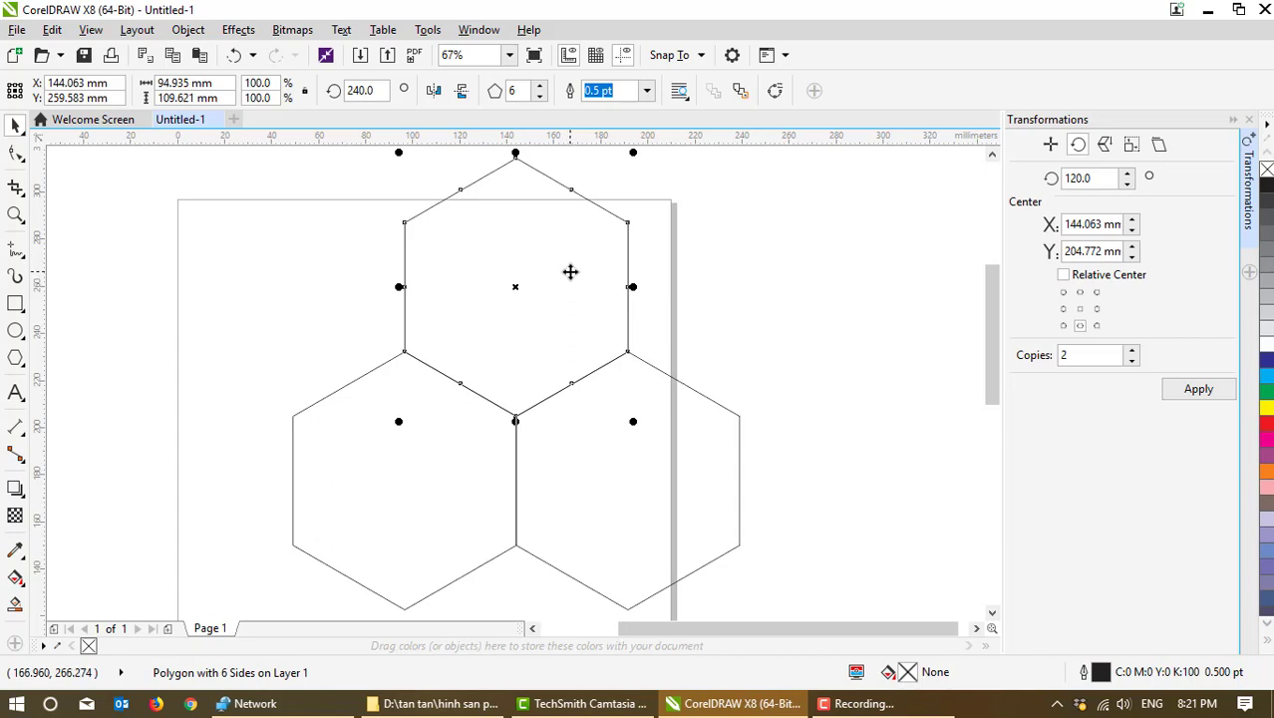
{"action": "left_click", "coordinate": [1083, 311]}
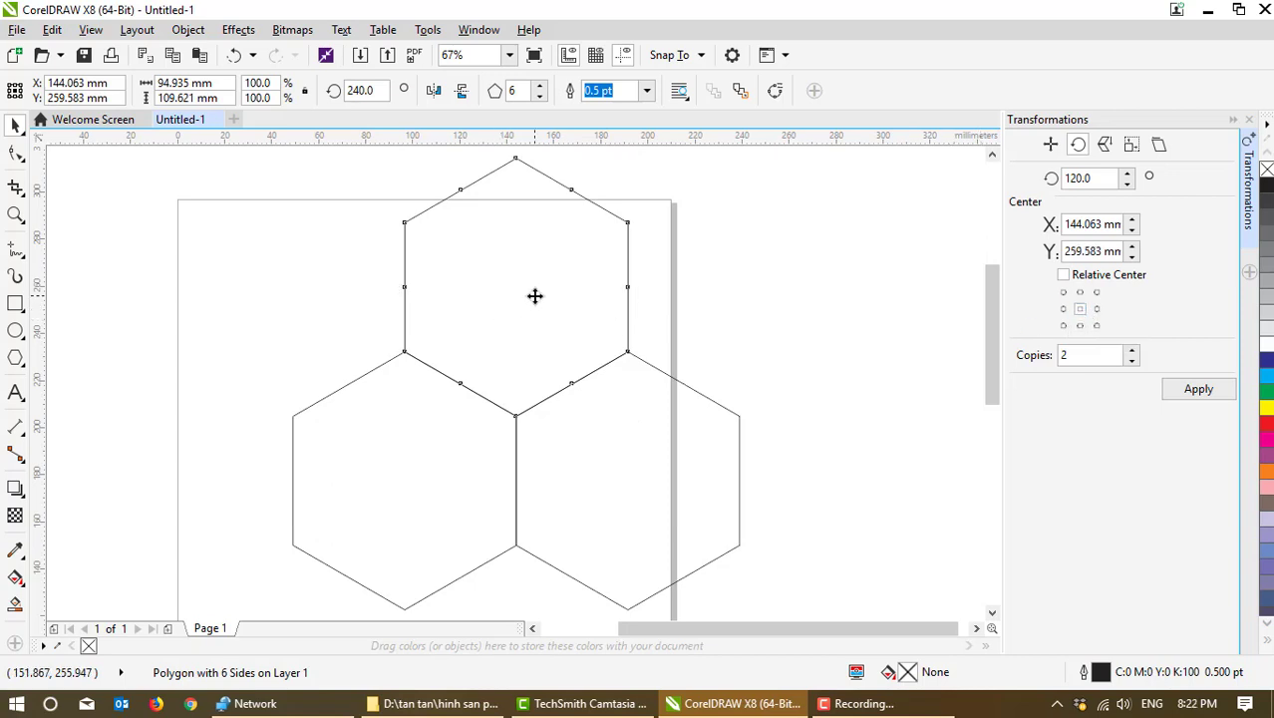
{"action": "left_click", "coordinate": [537, 295]}
{"action": "left_click", "coordinate": [1110, 252]}
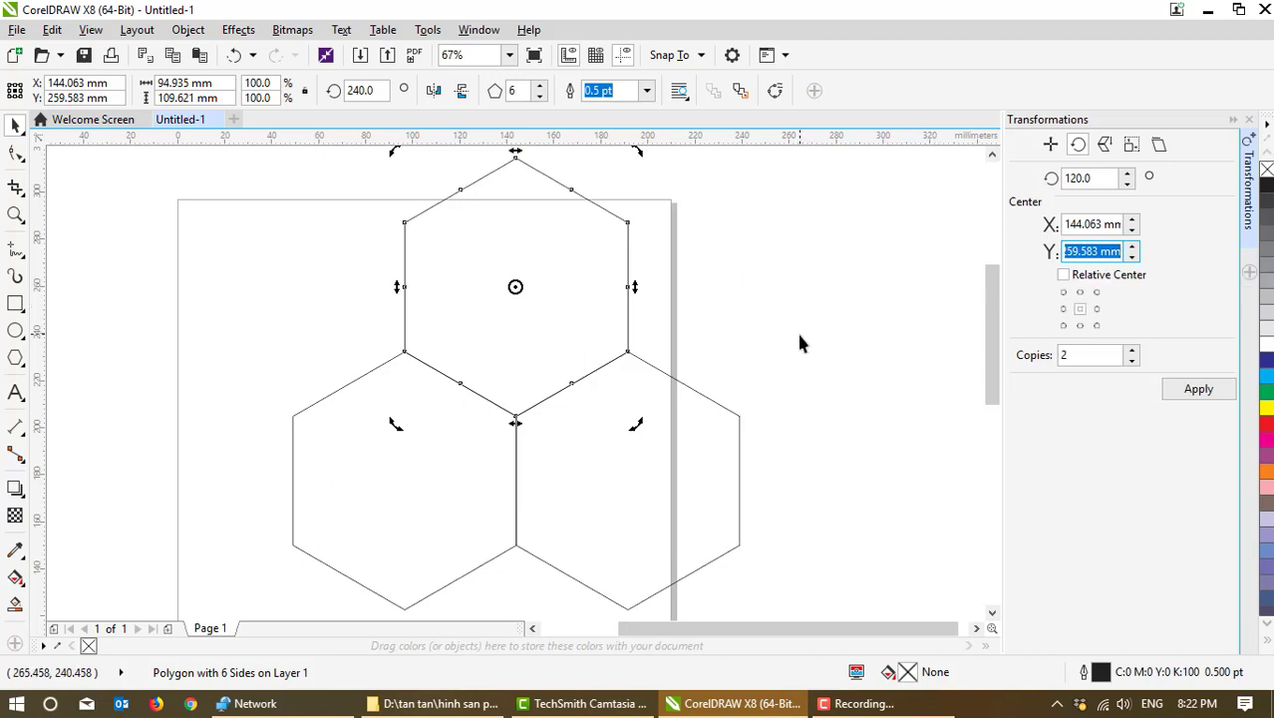
{"action": "left_click", "coordinate": [804, 358]}
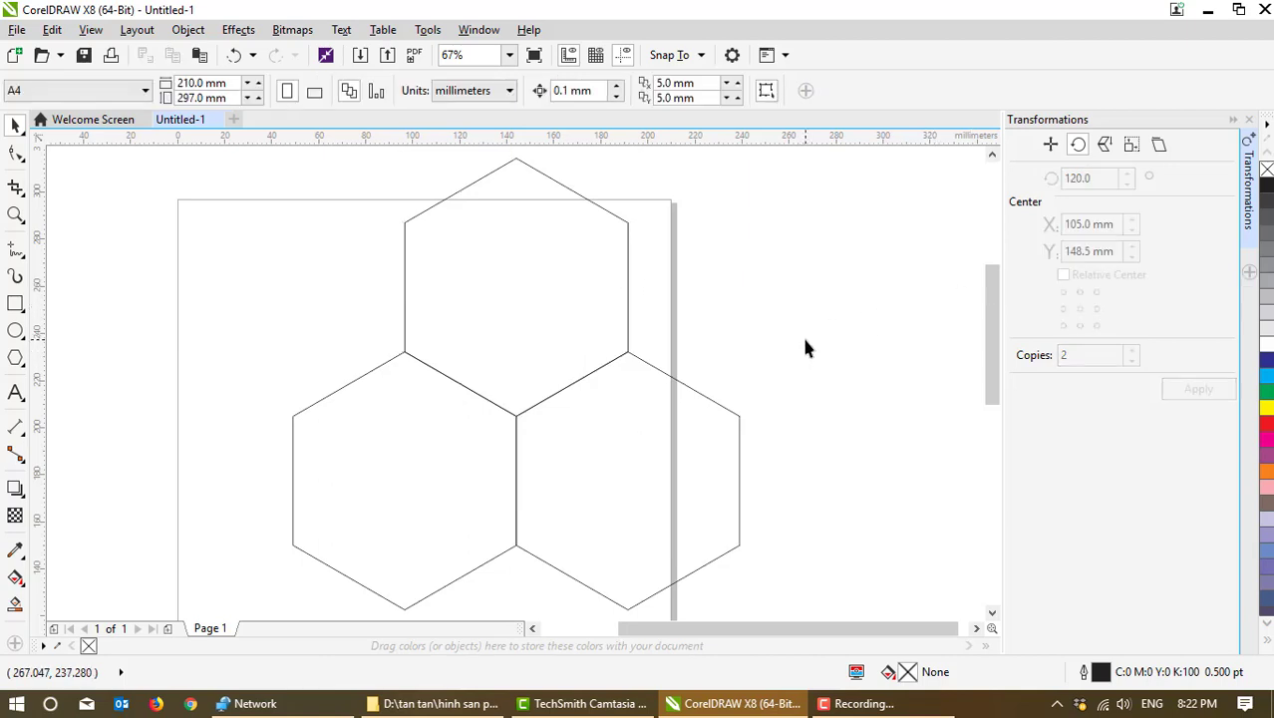
{"action": "key", "text": "ctrl+a"}
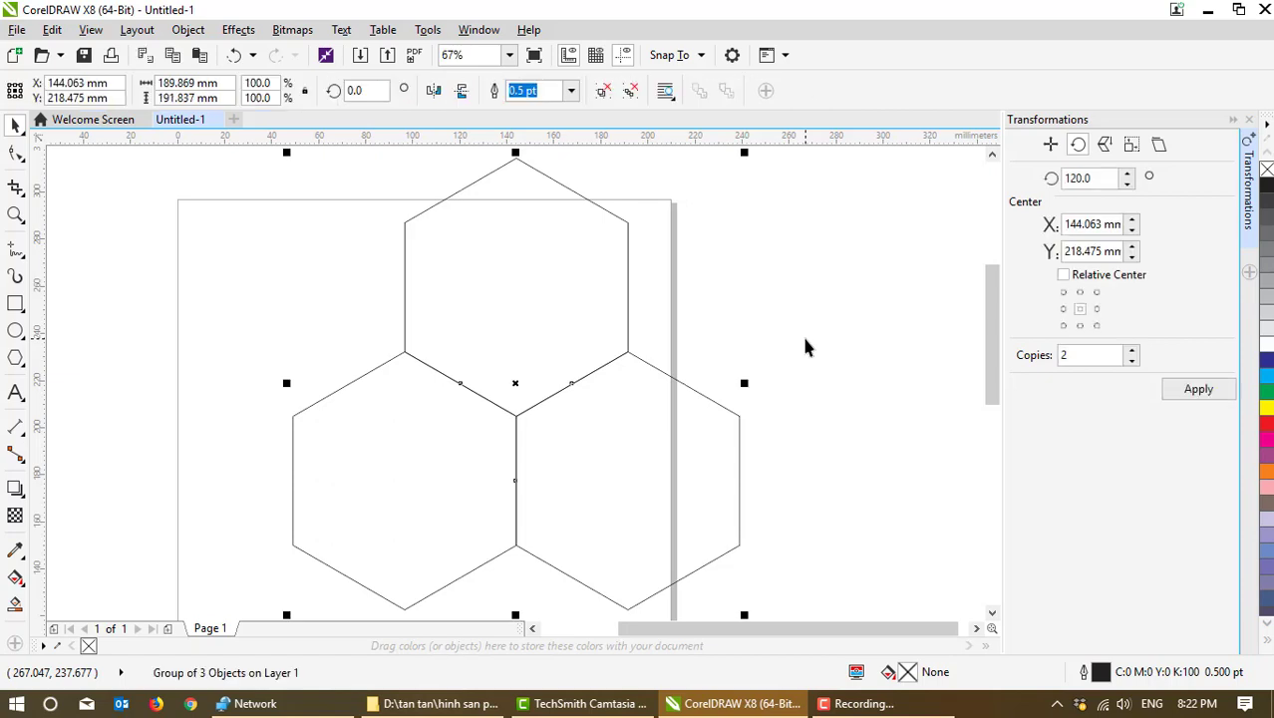
{"action": "double_click", "coordinate": [1087, 252]}
{"action": "type", "text": "159.583 mm"}
{"action": "left_click", "coordinate": [854, 289]}
Step: Copy the top hexagon's centre X coordinate into the group's rotation centre X, 144.063 mm
{"action": "left_click", "coordinate": [629, 229]}
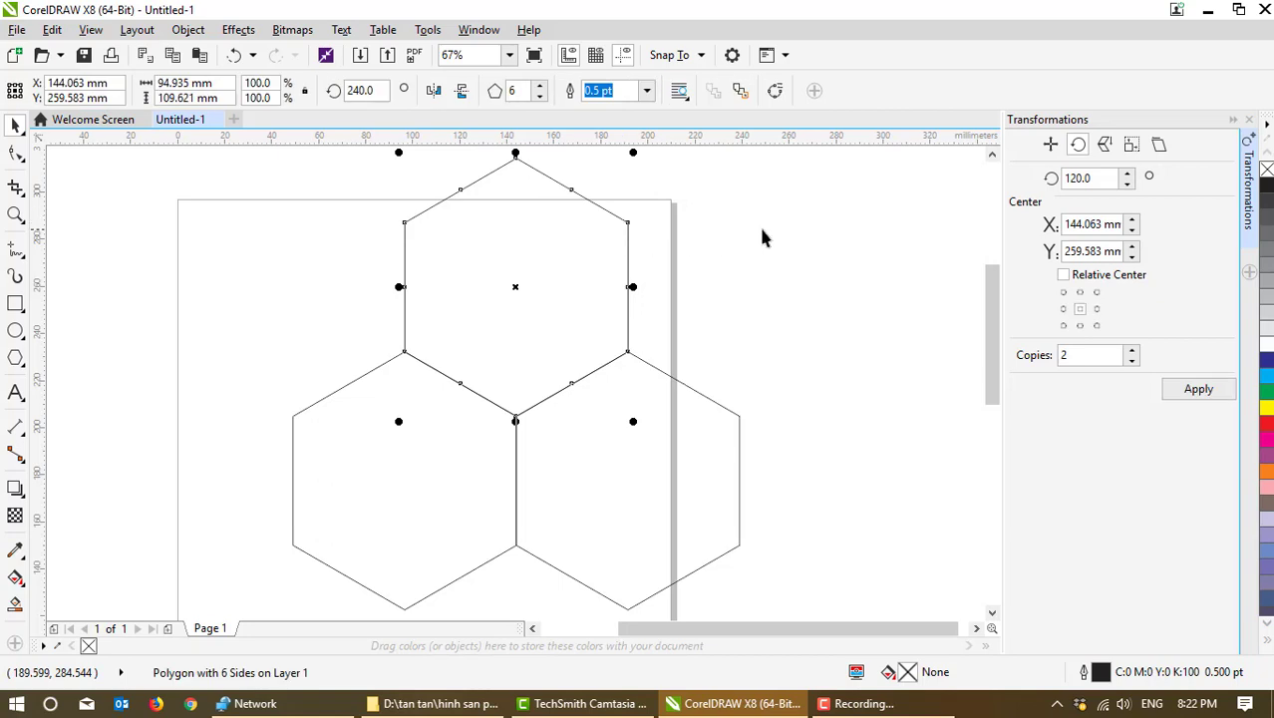
{"action": "left_click", "coordinate": [512, 286]}
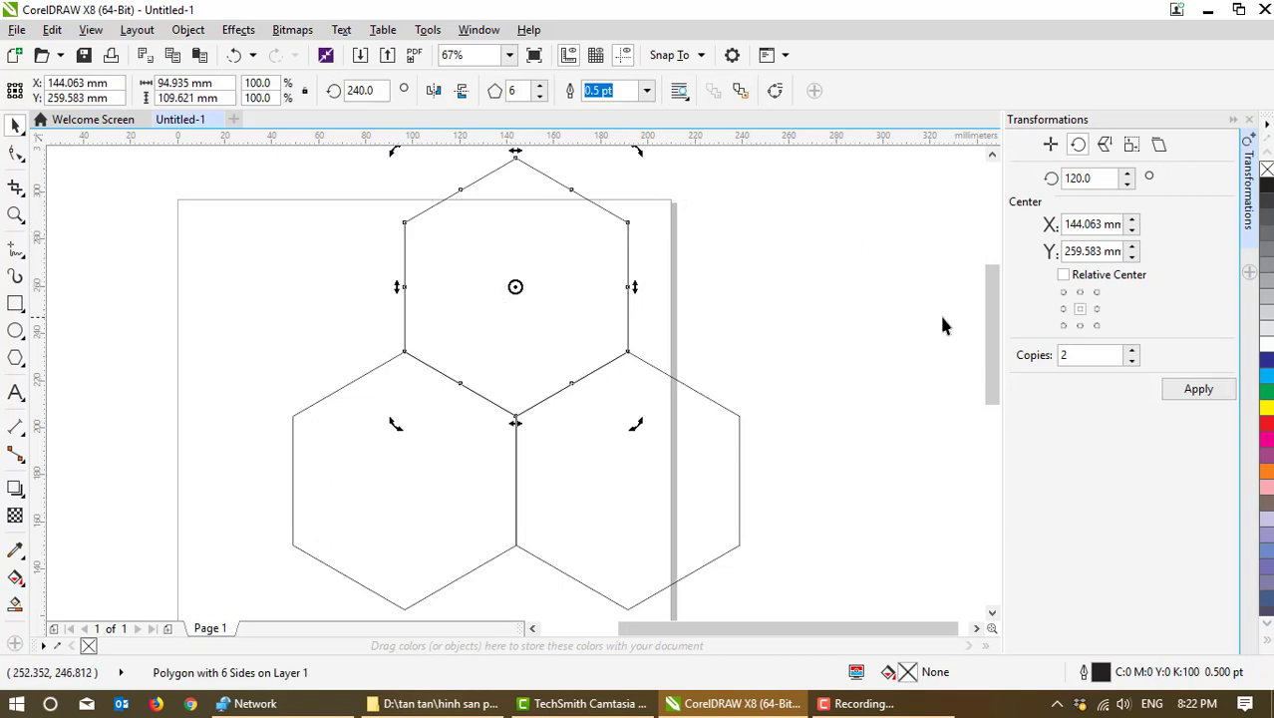
{"action": "left_click", "coordinate": [1090, 225]}
{"action": "double_click", "coordinate": [1090, 224]}
{"action": "key", "text": "ctrl+c"}
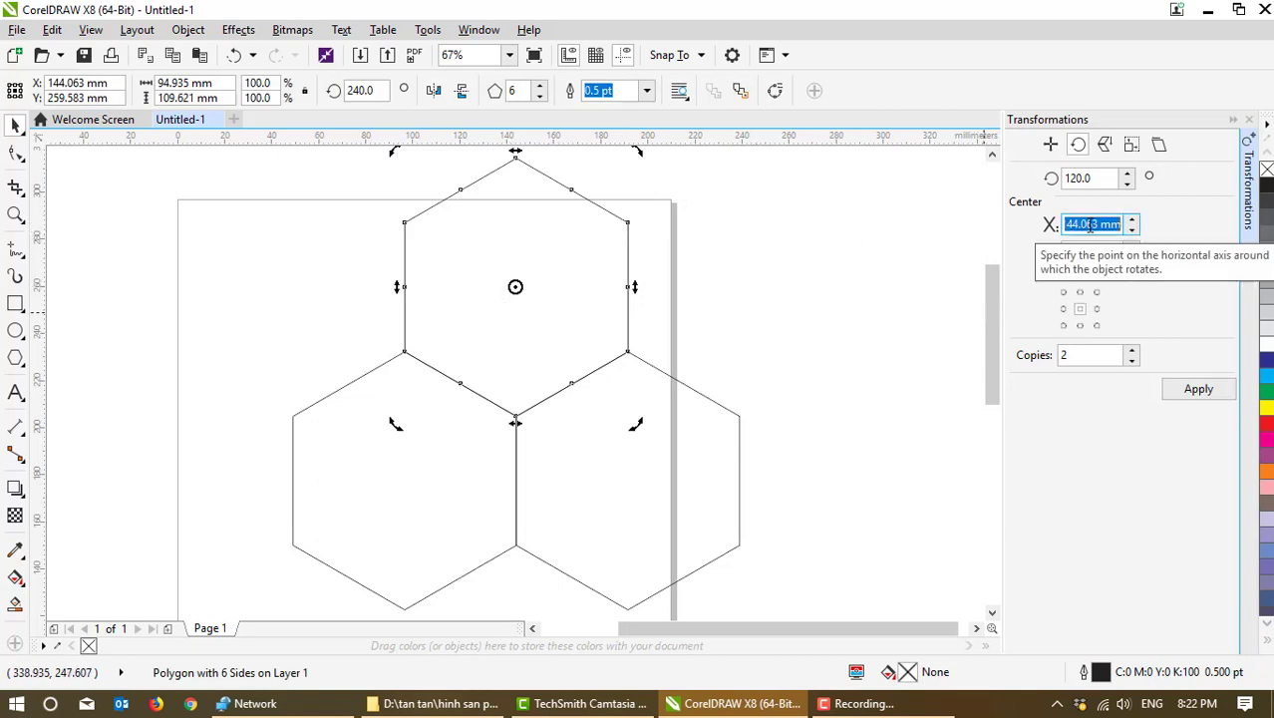
{"action": "left_click", "coordinate": [828, 319]}
{"action": "left_click", "coordinate": [676, 390]}
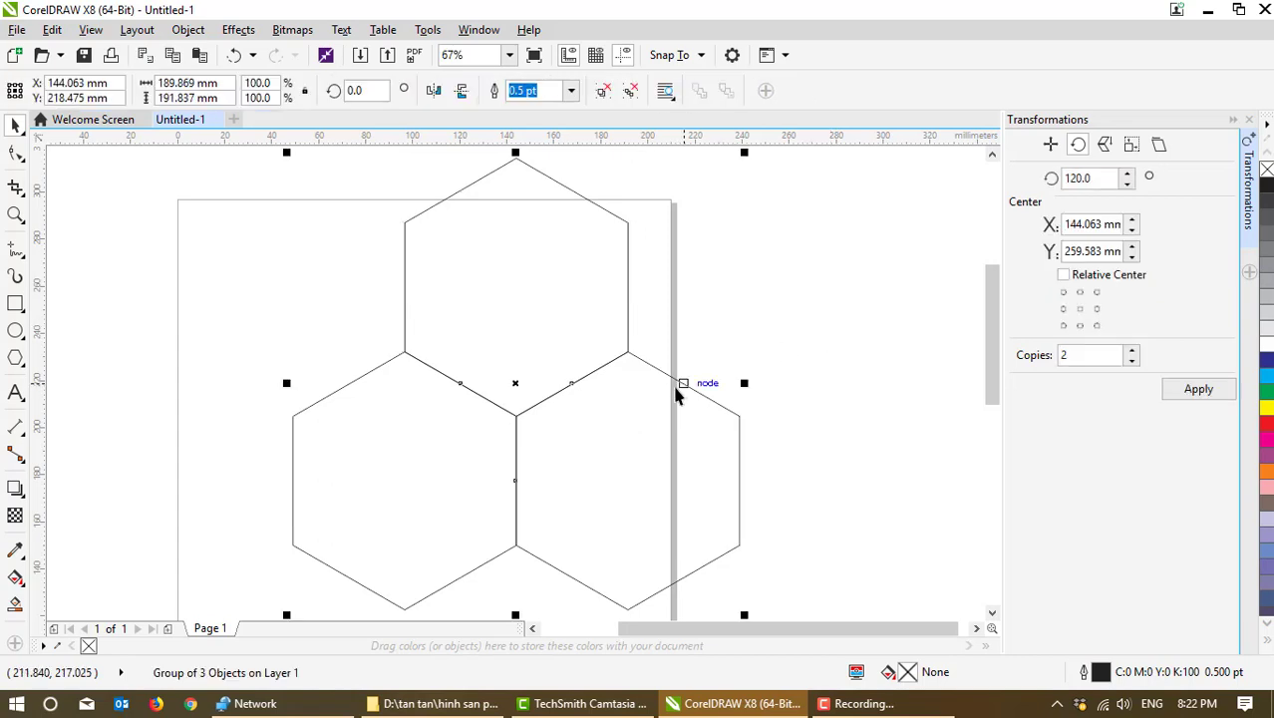
{"action": "double_click", "coordinate": [1097, 226]}
{"action": "key", "text": "ctrl+v"}
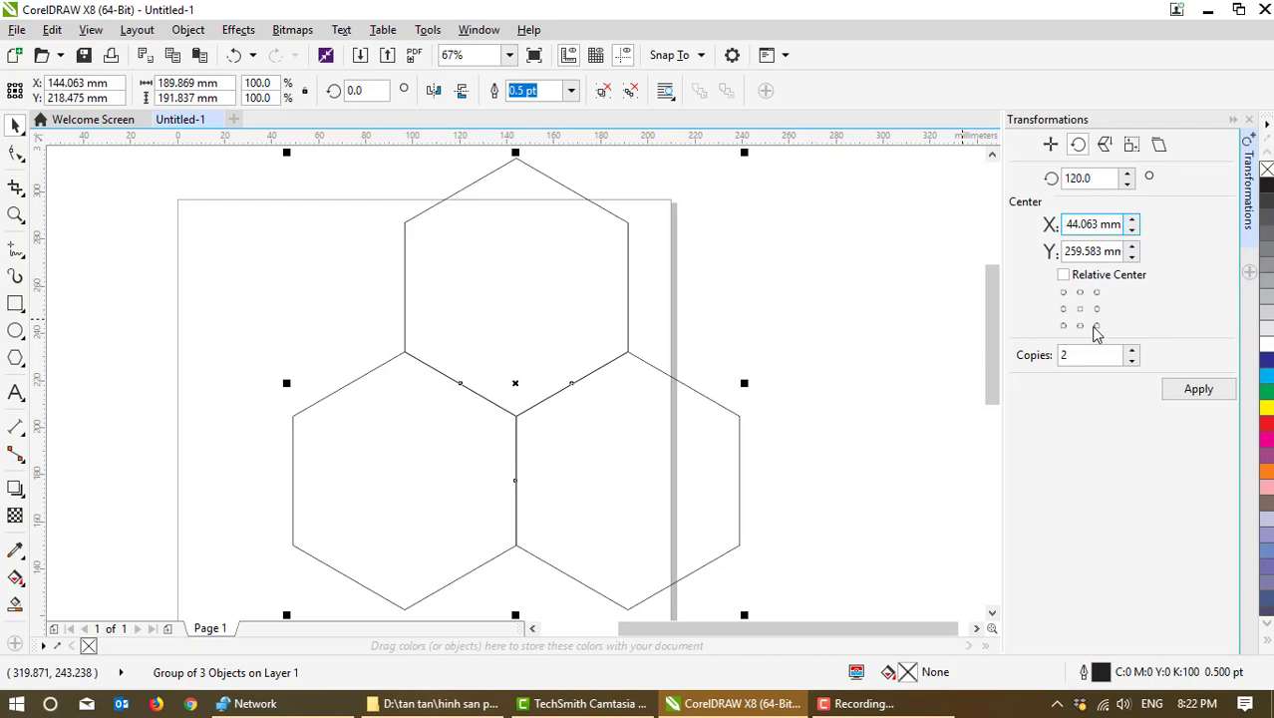
Step: Rotate the hexagon group by 120° with 2 copies around the top hexagon's centre
{"action": "left_click", "coordinate": [868, 371]}
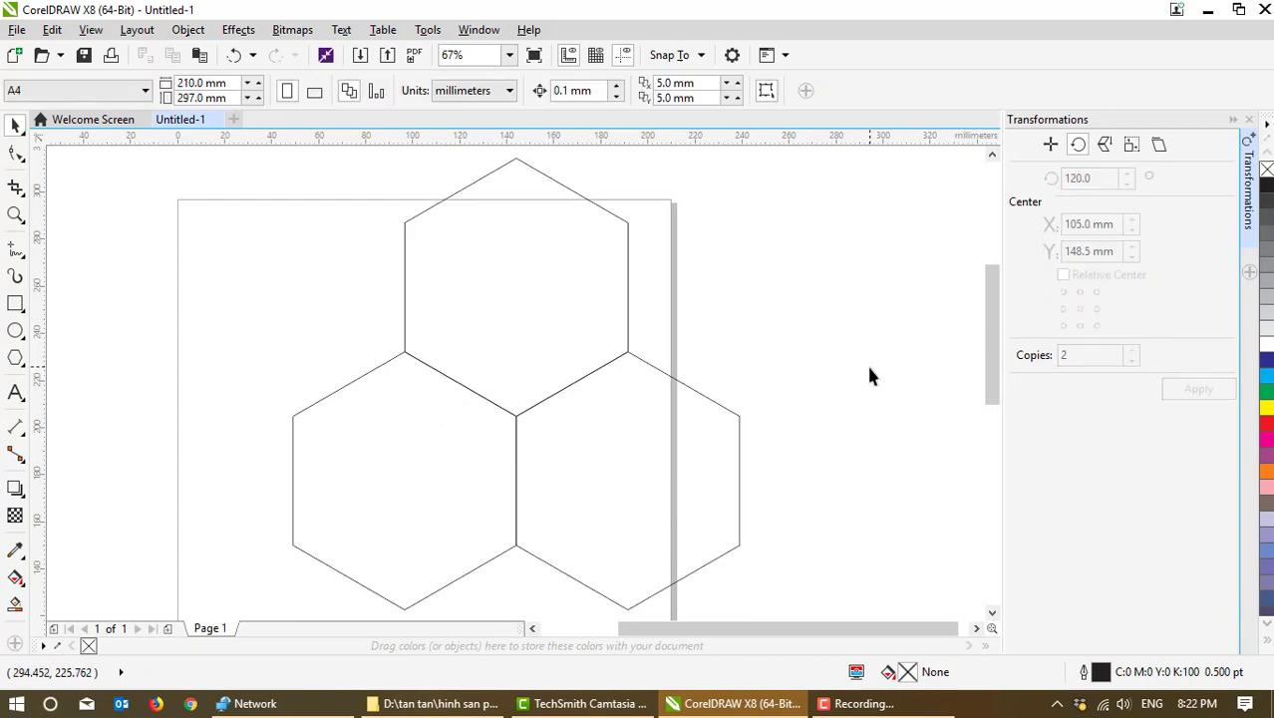
{"action": "left_click", "coordinate": [624, 357]}
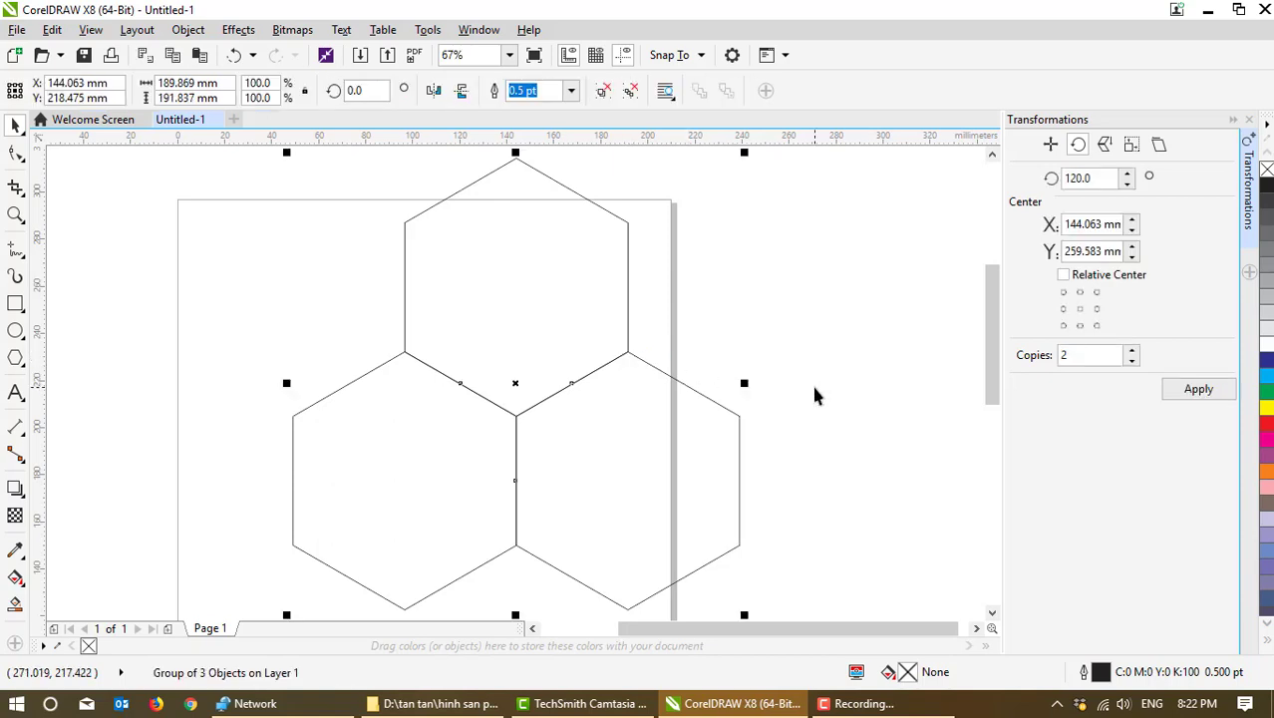
{"action": "left_click", "coordinate": [1199, 389]}
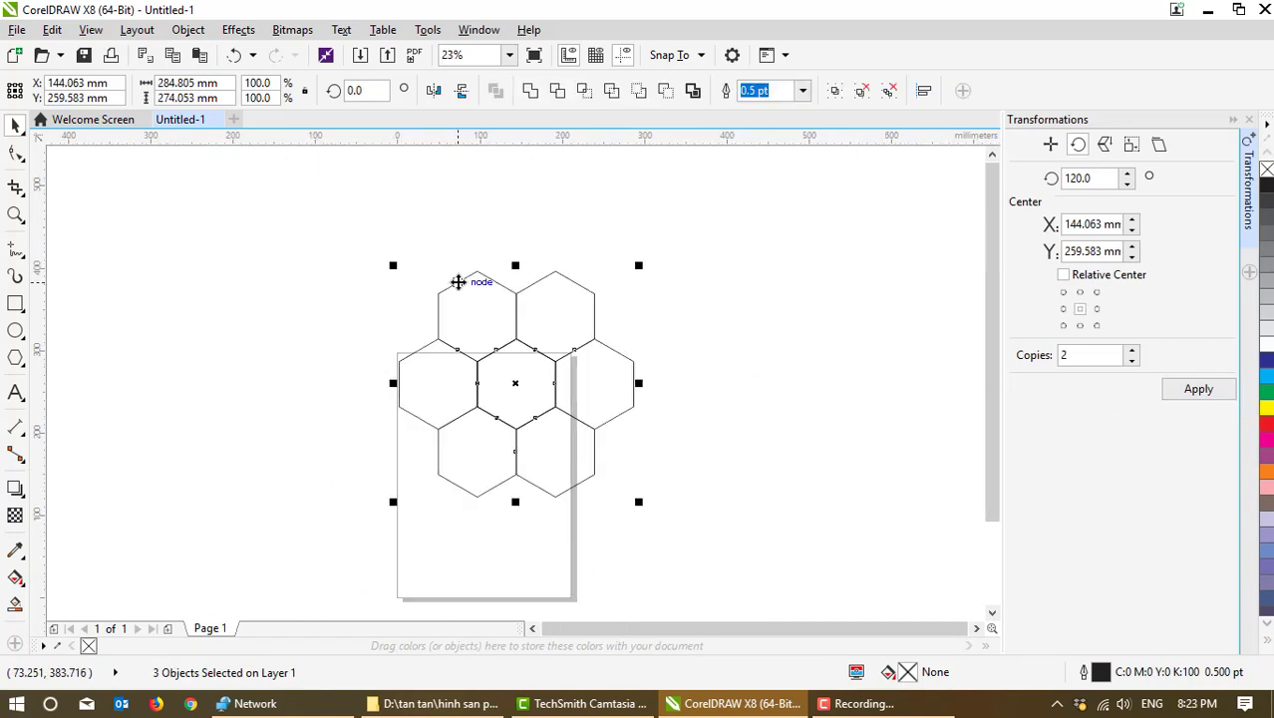
Step: Ungroup the upper-left cluster of three hexagons
{"action": "left_click", "coordinate": [457, 282]}
{"action": "left_click", "coordinate": [456, 239]}
{"action": "left_click", "coordinate": [467, 281]}
{"action": "right_click", "coordinate": [467, 281]}
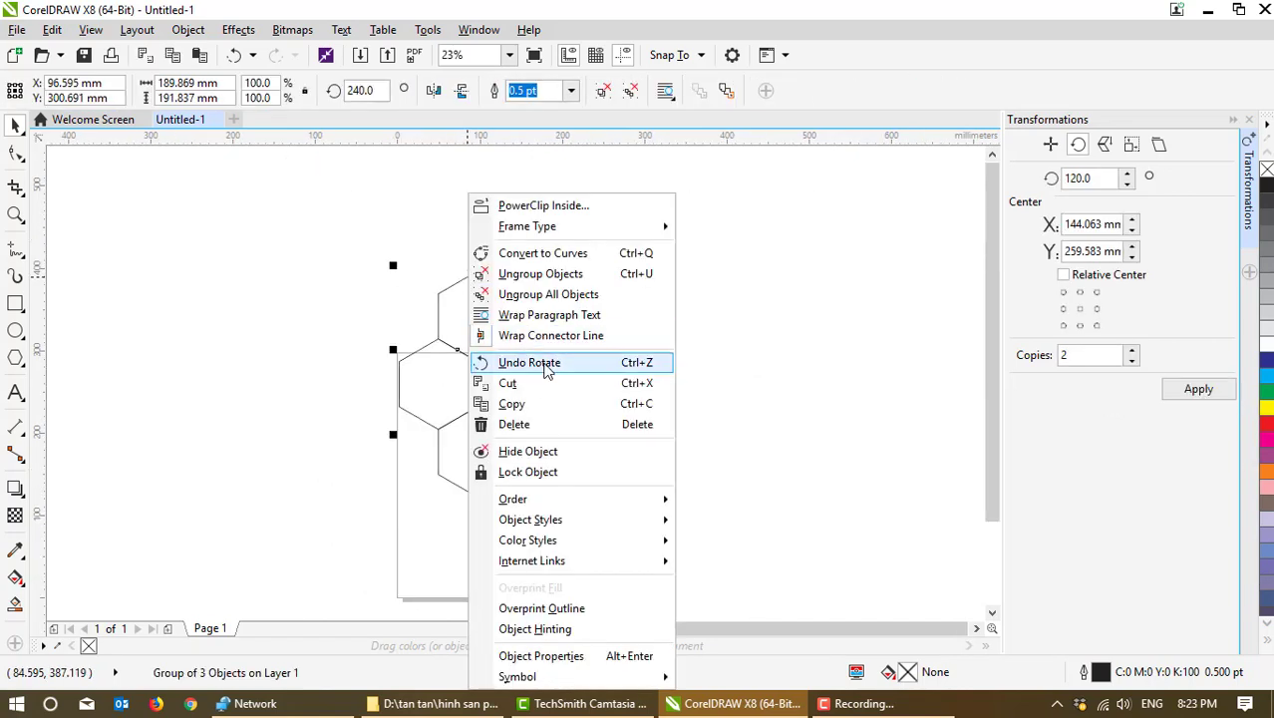
{"action": "left_click", "coordinate": [583, 297]}
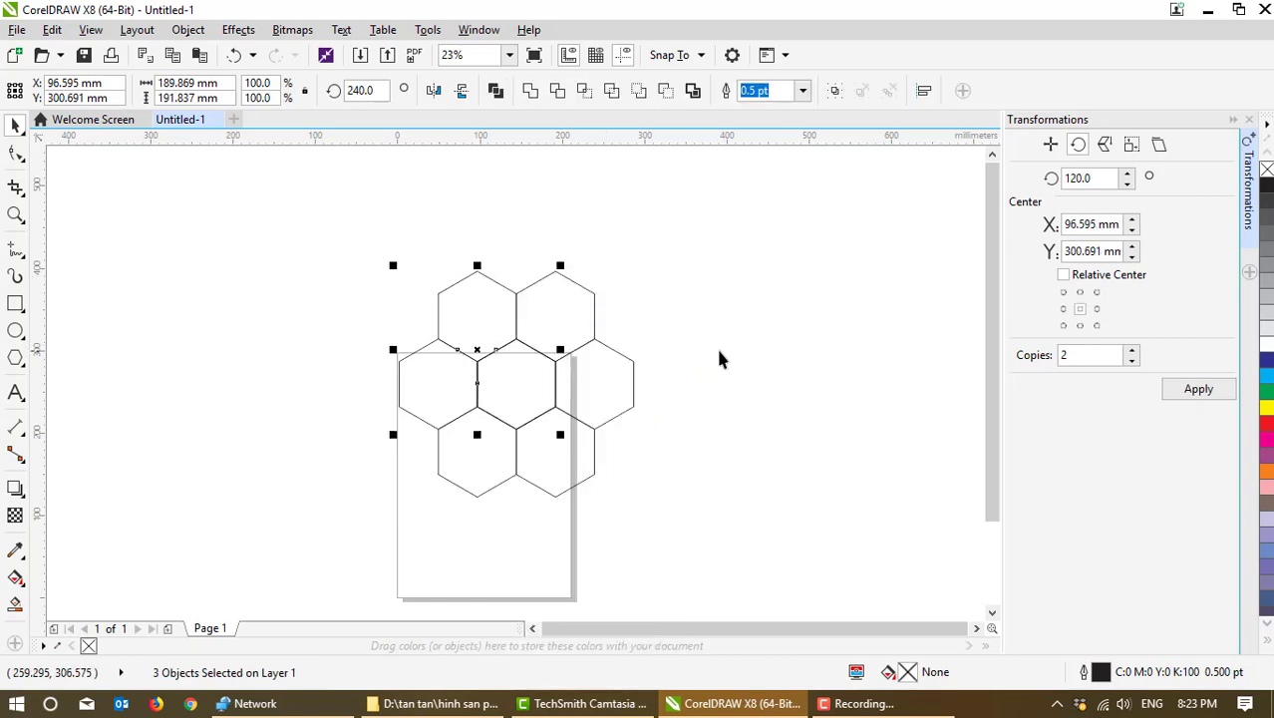
Step: Ungroup the lower cluster of three hexagons
{"action": "left_click", "coordinate": [614, 397]}
{"action": "left_click", "coordinate": [626, 415]}
{"action": "right_click", "coordinate": [626, 415]}
{"action": "left_click", "coordinate": [577, 470]}
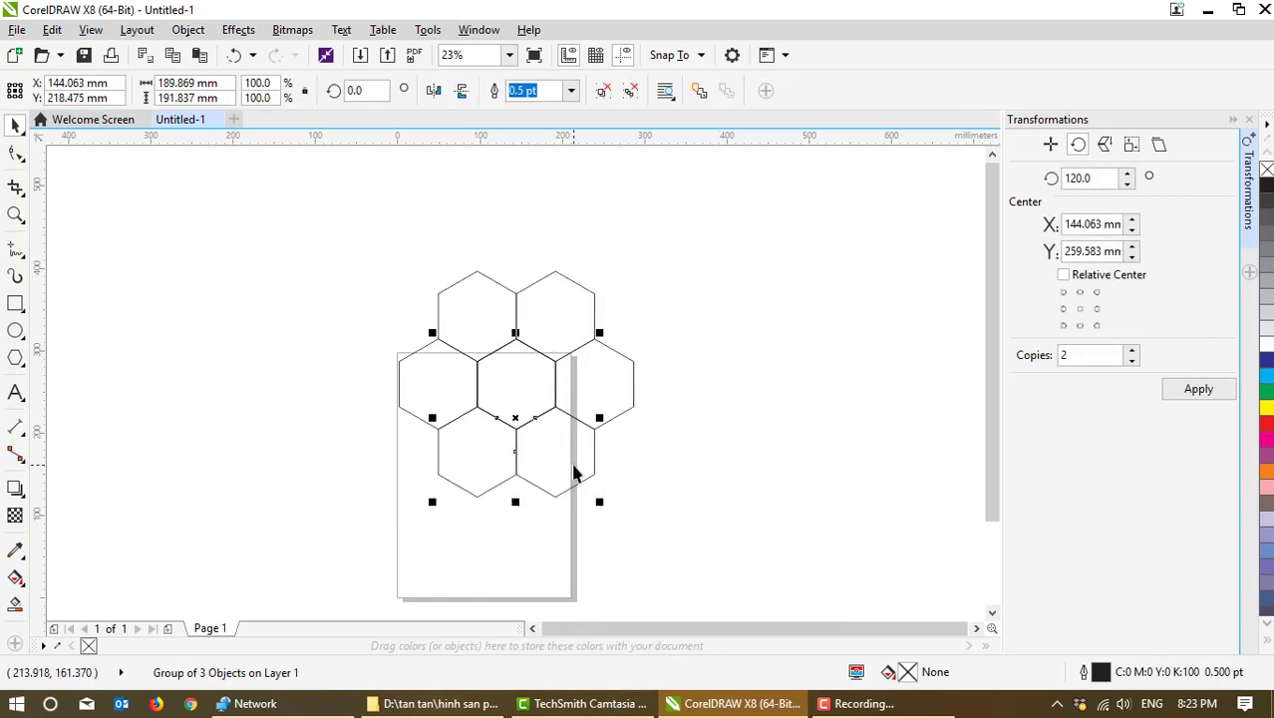
{"action": "right_click", "coordinate": [524, 477]}
{"action": "left_click", "coordinate": [598, 295]}
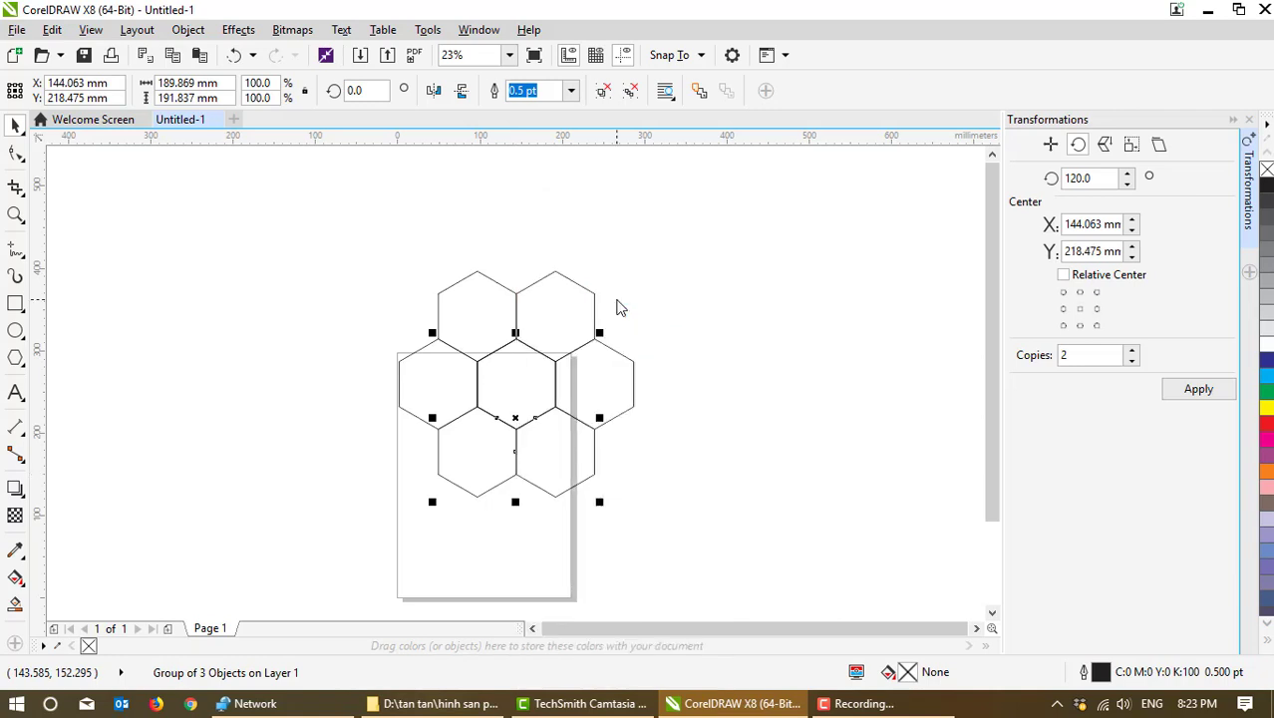
Step: Ungroup the upper-right cluster of three hexagons
{"action": "left_click", "coordinate": [593, 321]}
{"action": "left_click", "coordinate": [593, 321]}
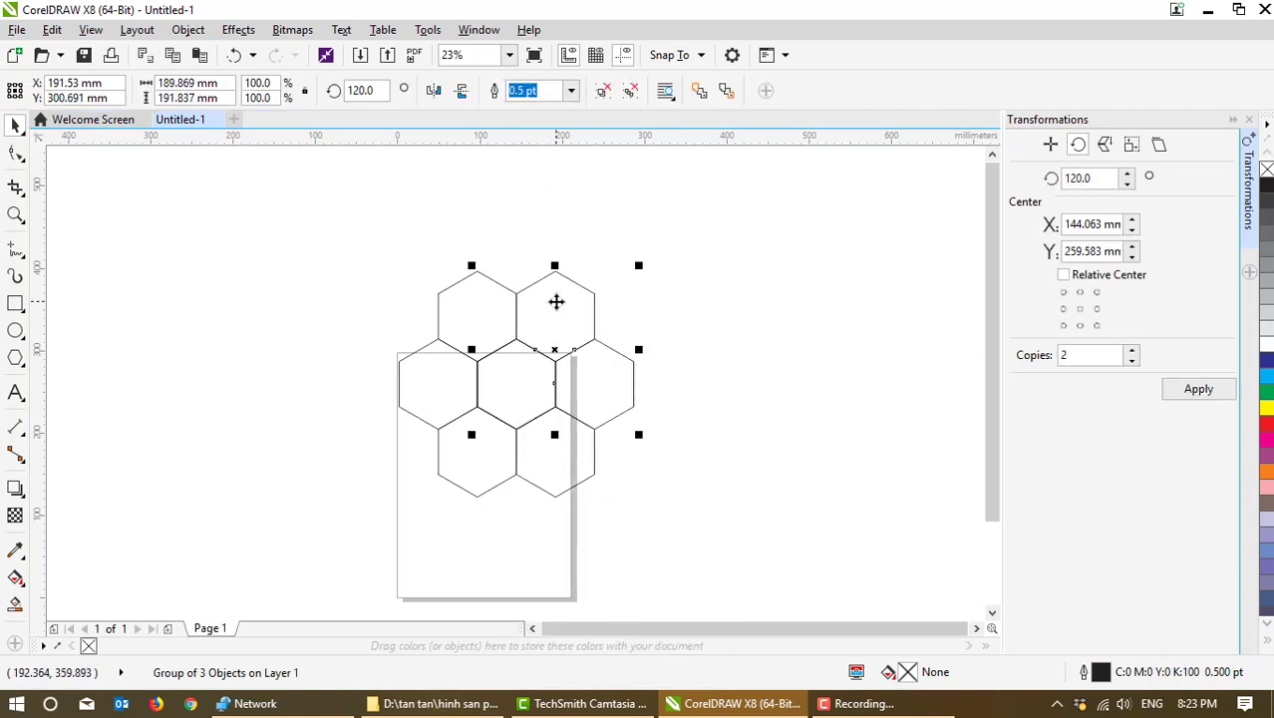
{"action": "right_click", "coordinate": [557, 296]}
{"action": "left_click", "coordinate": [660, 295]}
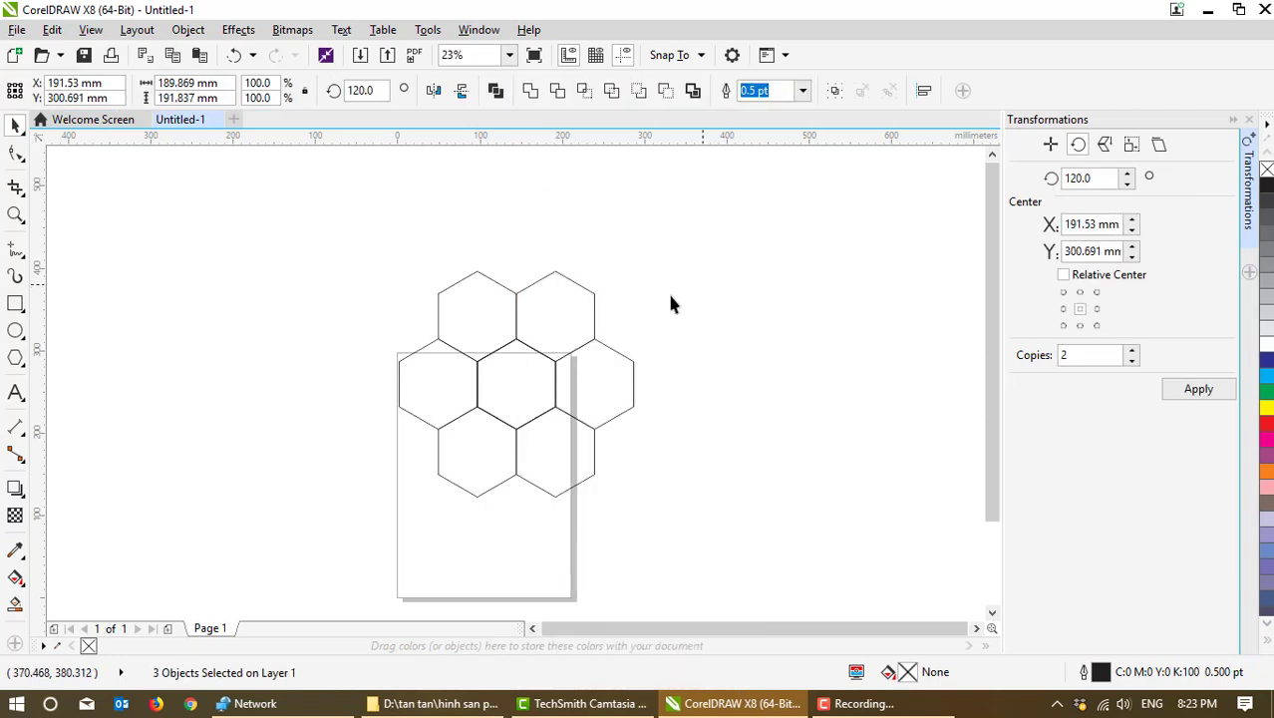
Step: Extend the top row by two hexagons, mirror-copying the upper-right hexagon to its right and repeating the copy from the new one
{"action": "left_click", "coordinate": [547, 279]}
{"action": "left_click", "coordinate": [549, 285]}
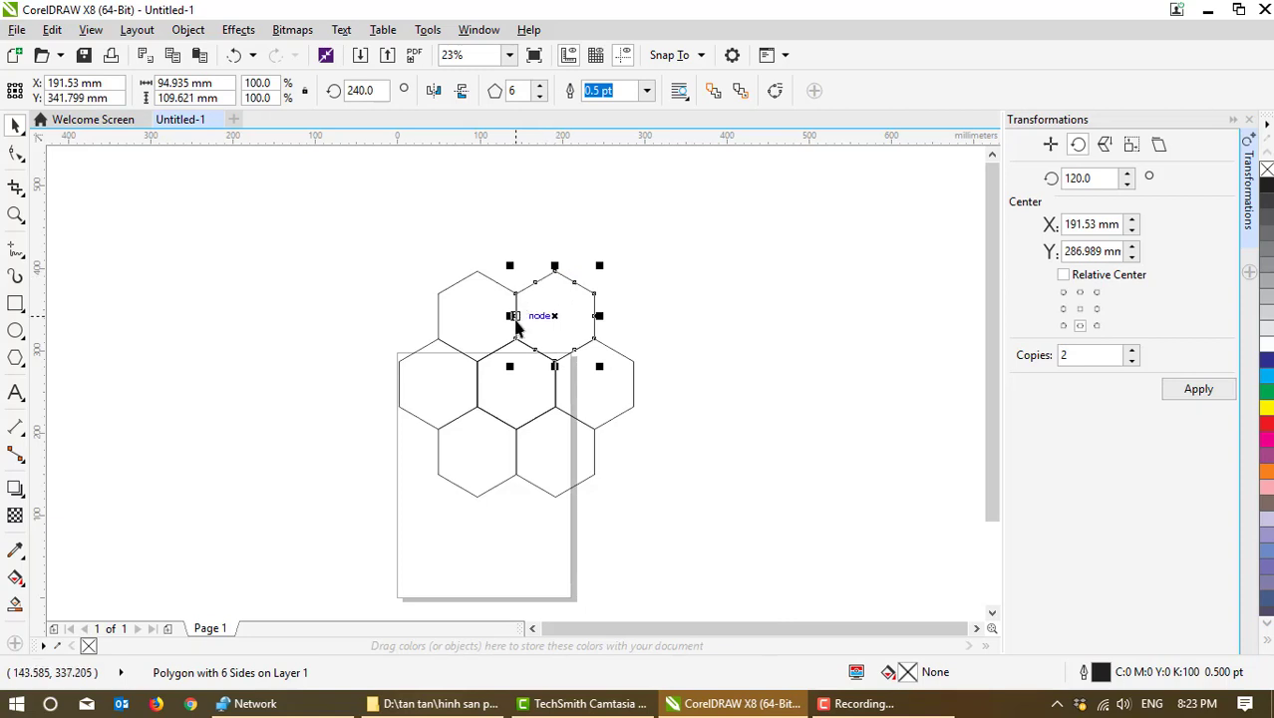
{"action": "left_click_drag", "start_coordinate": [509, 315], "coordinate": [618, 417]}
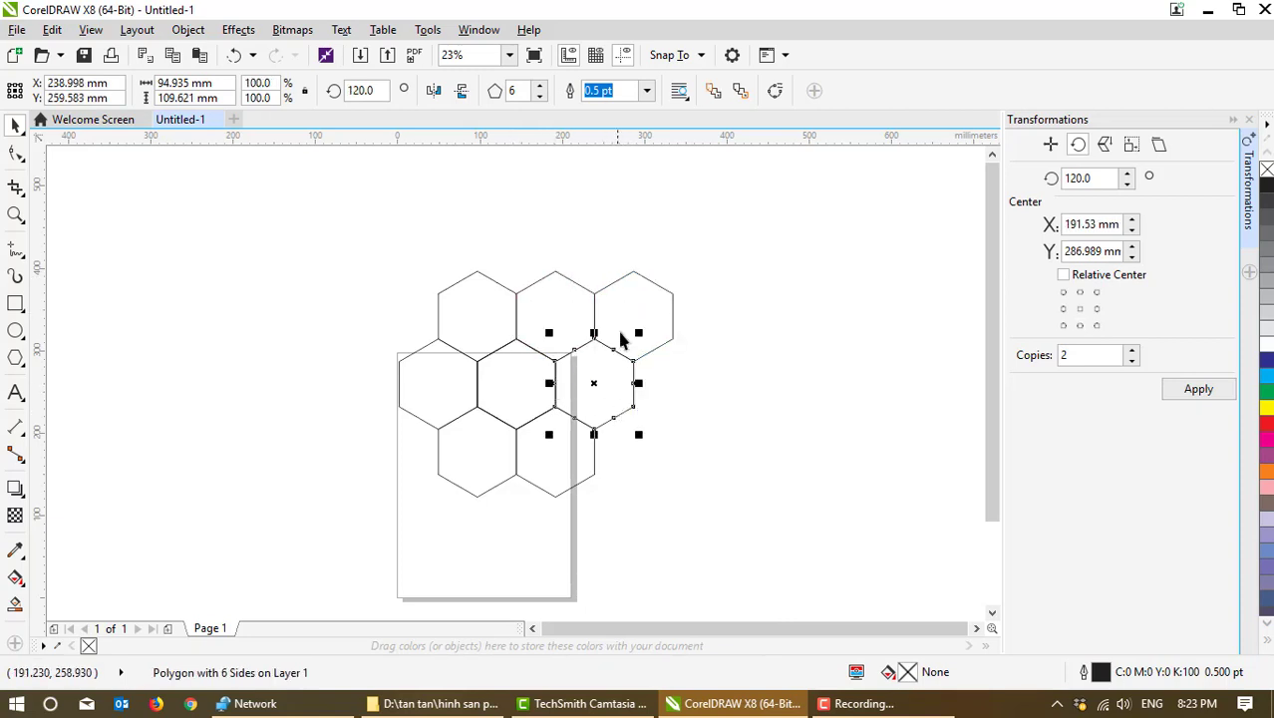
{"action": "left_click", "coordinate": [657, 304]}
{"action": "key", "text": "ctrl+r"}
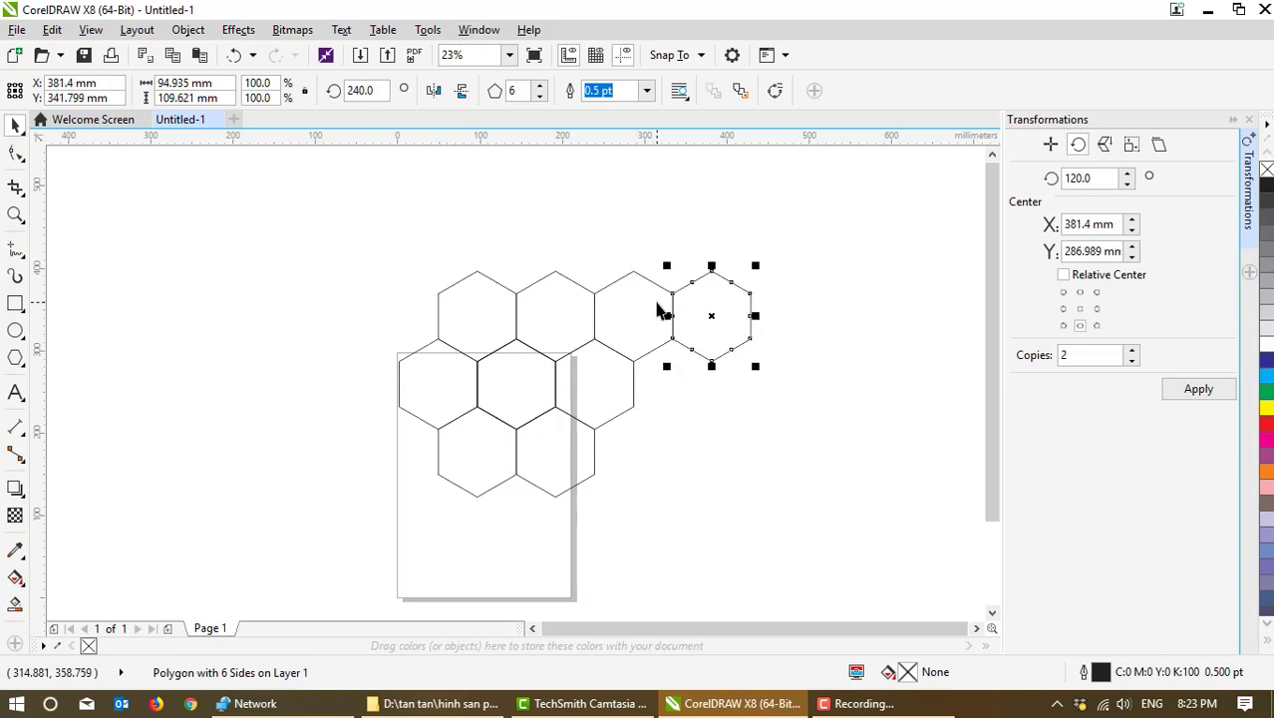
Step: Add a fifth hexagon to the top row and extend the middle row by three hexagons with repeated mirror copies
{"action": "key", "text": "ctrl+d"}
{"action": "left_click", "coordinate": [632, 384]}
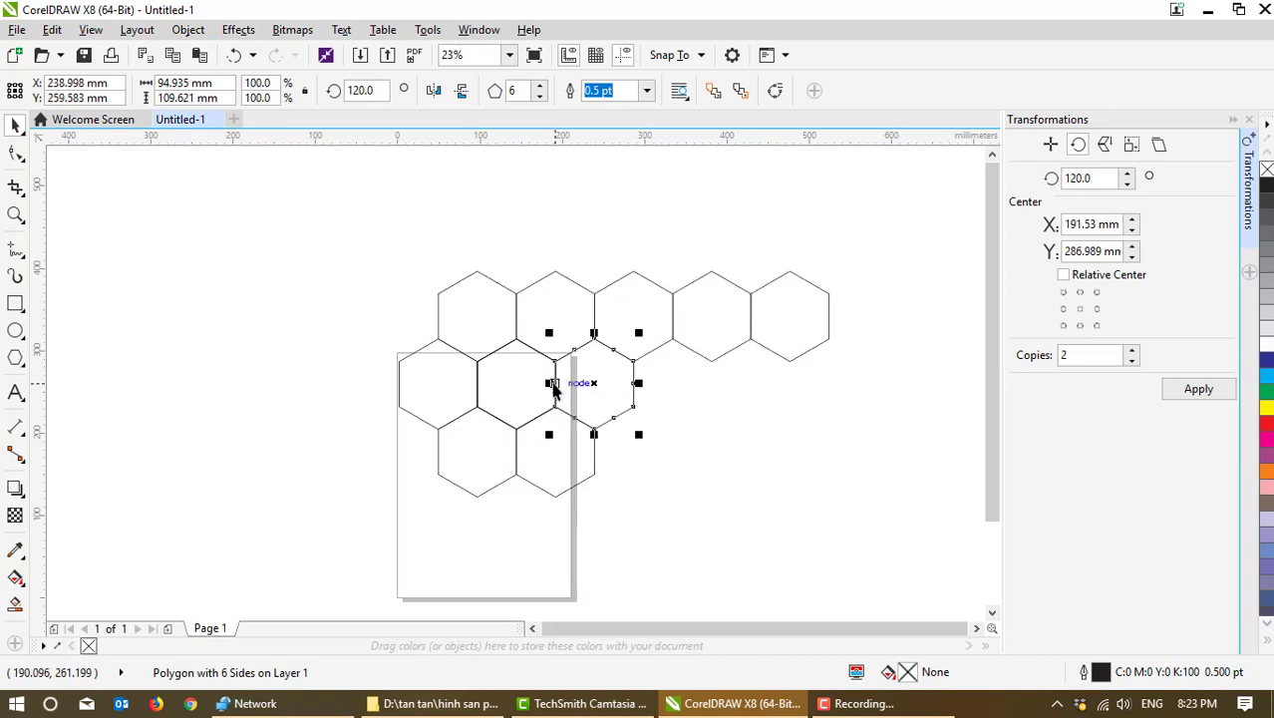
{"action": "left_click_drag", "start_coordinate": [578, 384], "coordinate": [656, 384]}
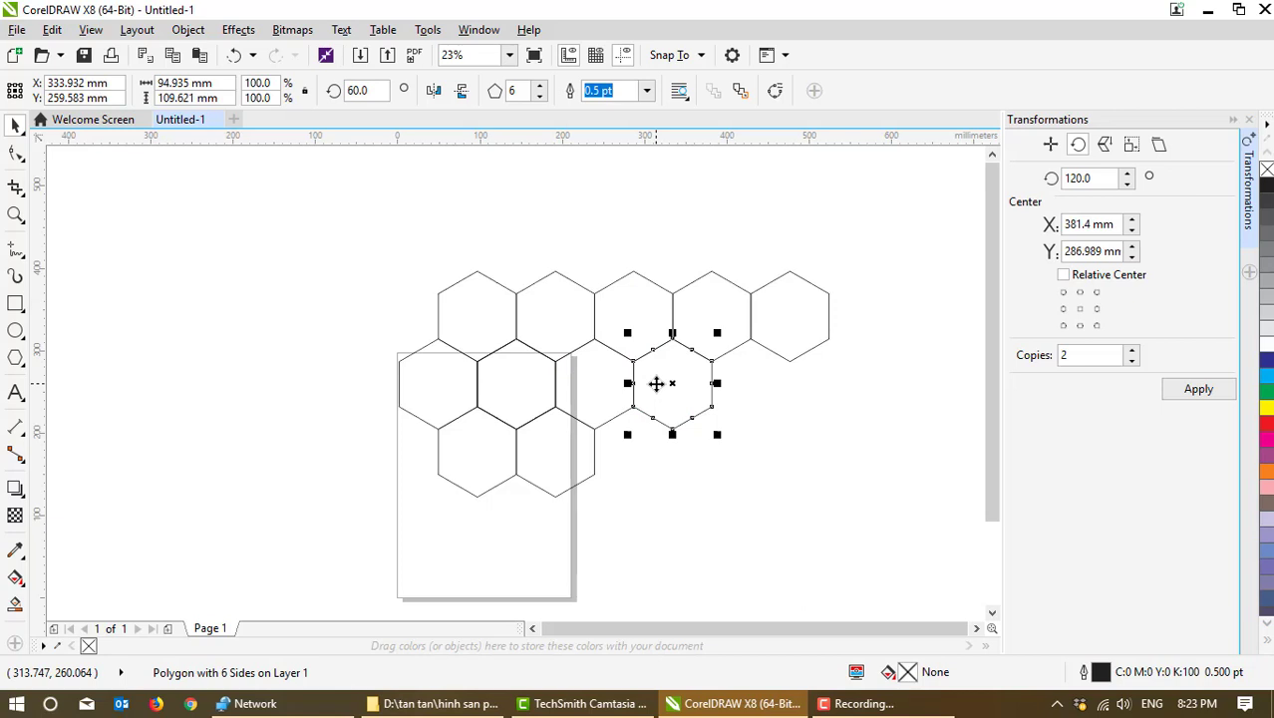
{"action": "key", "text": "ctrl+d"}
{"action": "key", "text": "ctrl+d"}
Step: Extend the bottom row by three hexagons, mirror-copying its last hexagon to the right and repeating the copy
{"action": "left_click", "coordinate": [588, 453]}
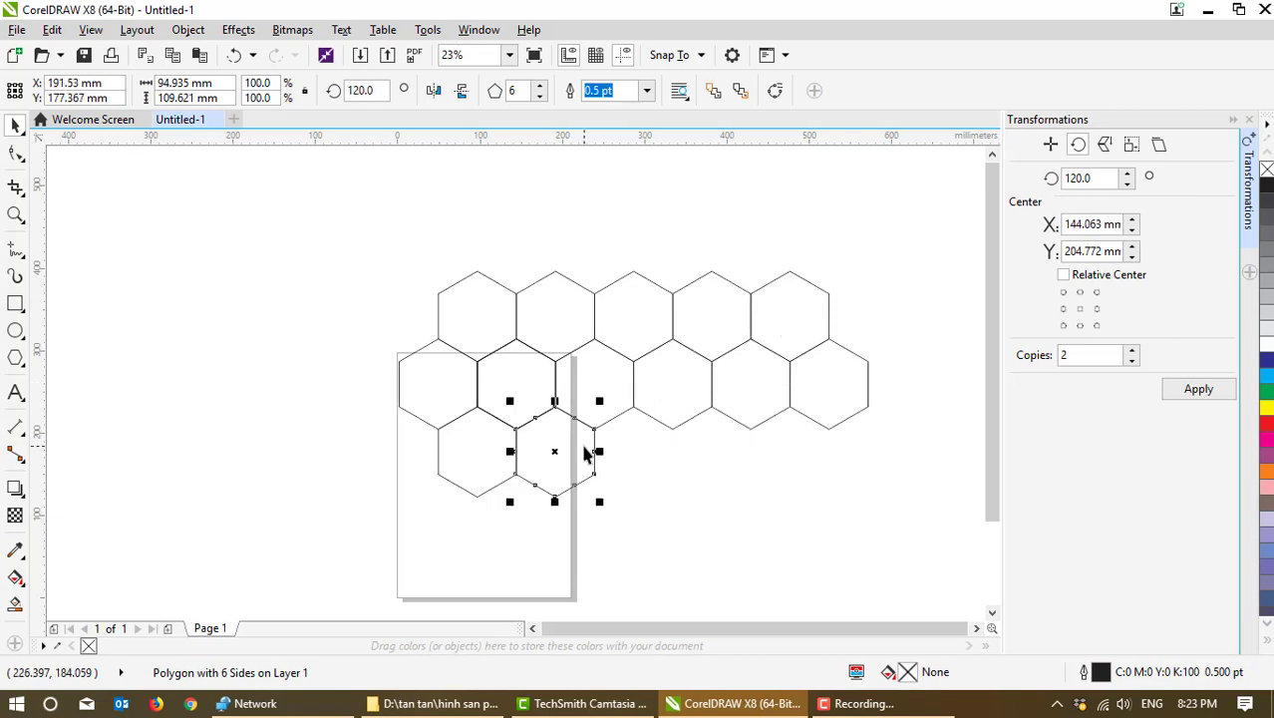
{"action": "left_click_drag", "start_coordinate": [516, 451], "coordinate": [615, 452]}
{"action": "key", "text": "ctrl+z"}
{"action": "left_click_drag", "start_coordinate": [510, 450], "coordinate": [628, 451]}
{"action": "key", "text": "ctrl+r"}
{"action": "key", "text": "ctrl+r"}
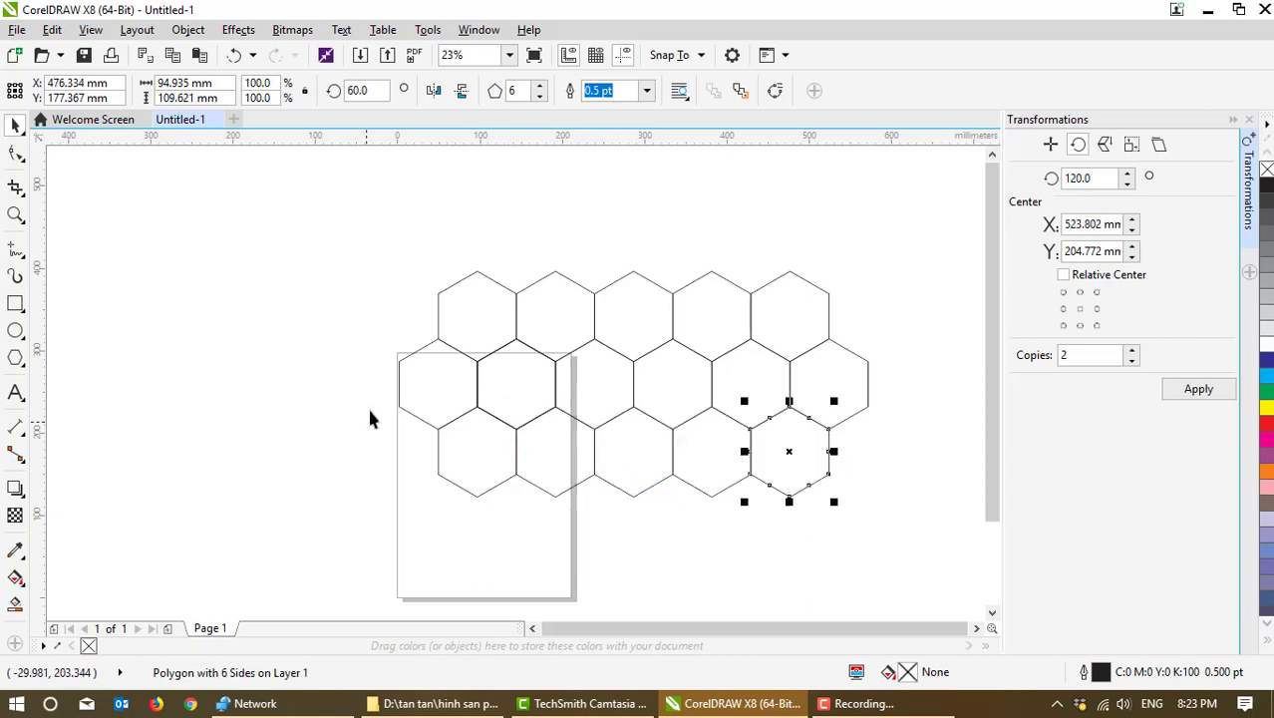
Step: Select all hexagons in the lower two rows and place a copy of them below the existing pattern
{"action": "left_click_drag", "start_coordinate": [359, 342], "coordinate": [937, 533]}
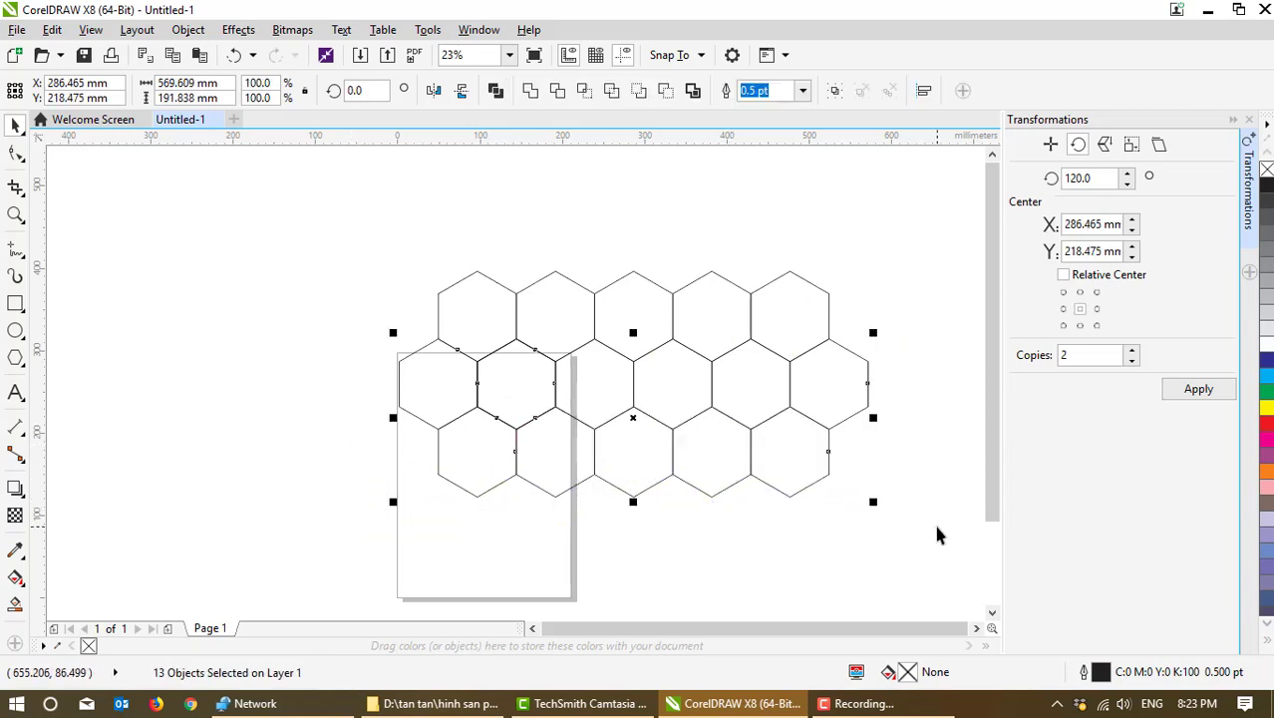
{"action": "left_click_drag", "start_coordinate": [333, 327], "coordinate": [938, 552]}
{"action": "left_click", "coordinate": [637, 419]}
{"action": "left_click_drag", "start_coordinate": [637, 419], "coordinate": [638, 551]}
{"action": "right_click", "coordinate": [638, 550]}
{"action": "left_click_drag", "start_coordinate": [599, 479], "coordinate": [595, 472]}
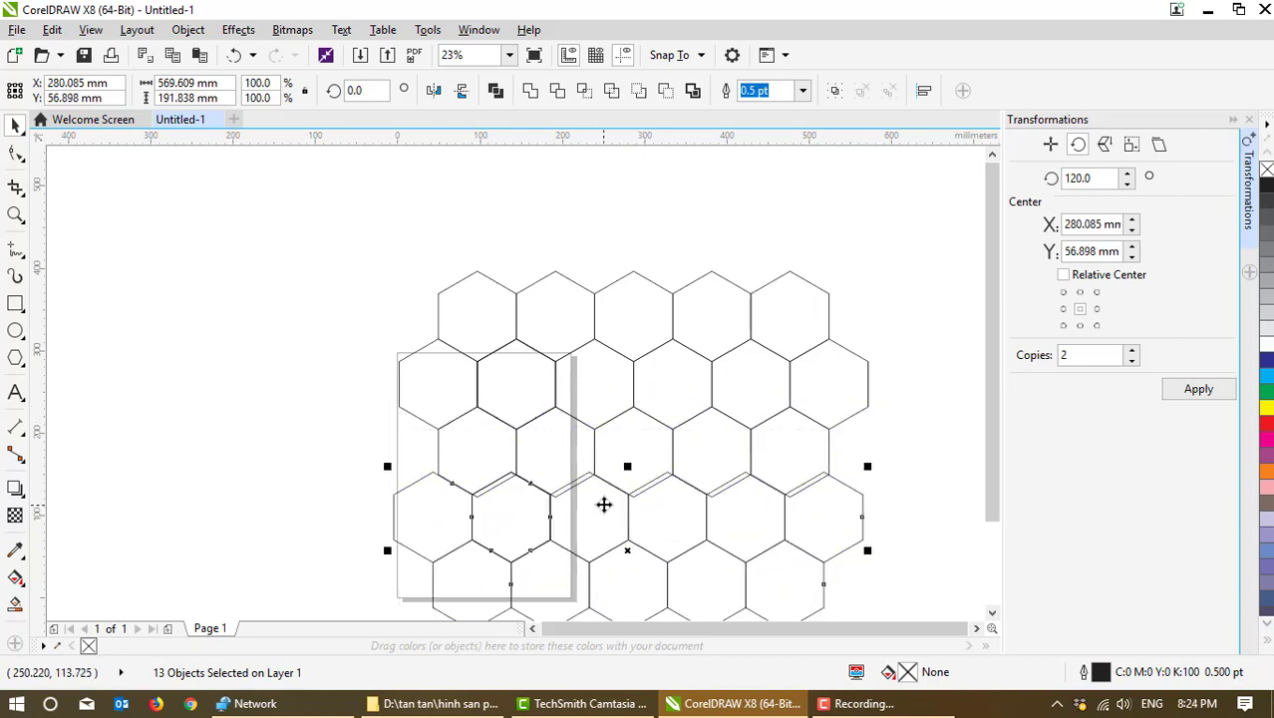
Step: Snap the copied rows by their top node to the matching vertex of the row above so the hexagon edges coincide
{"action": "key", "text": "z"}
{"action": "left_click", "coordinate": [806, 525]}
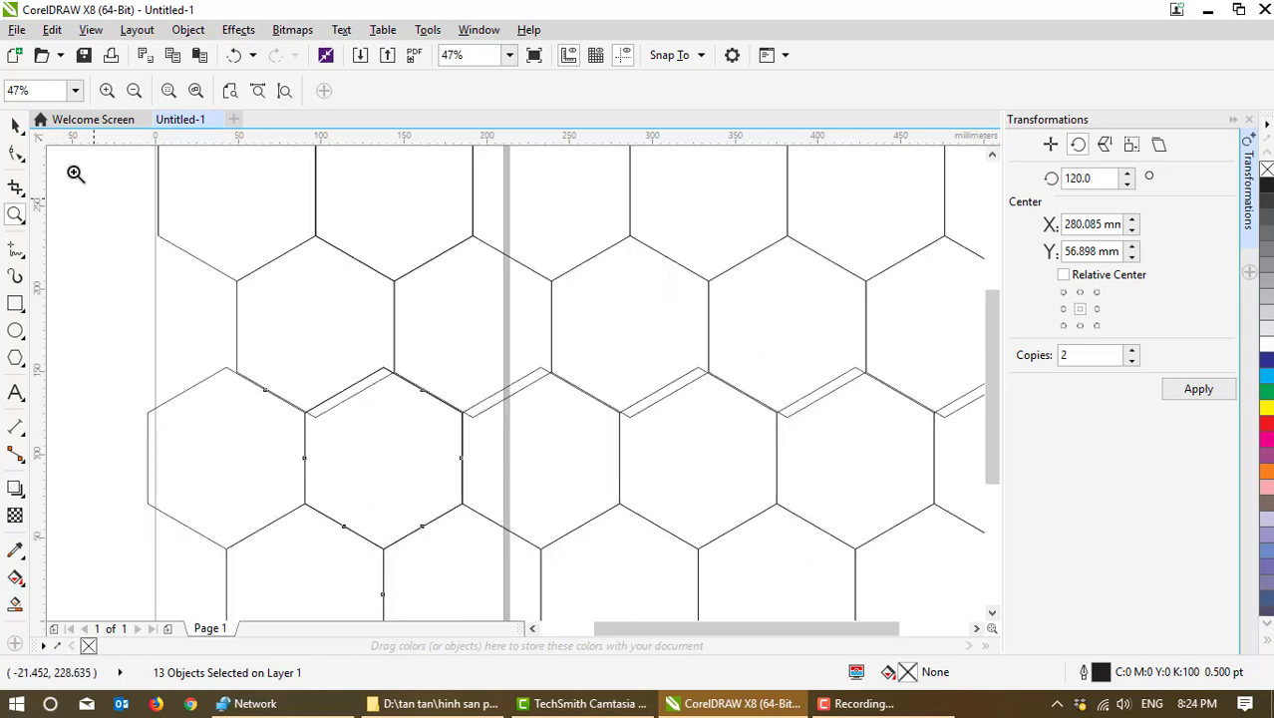
{"action": "left_click", "coordinate": [14, 125]}
{"action": "left_click_drag", "start_coordinate": [383, 373], "coordinate": [394, 384]}
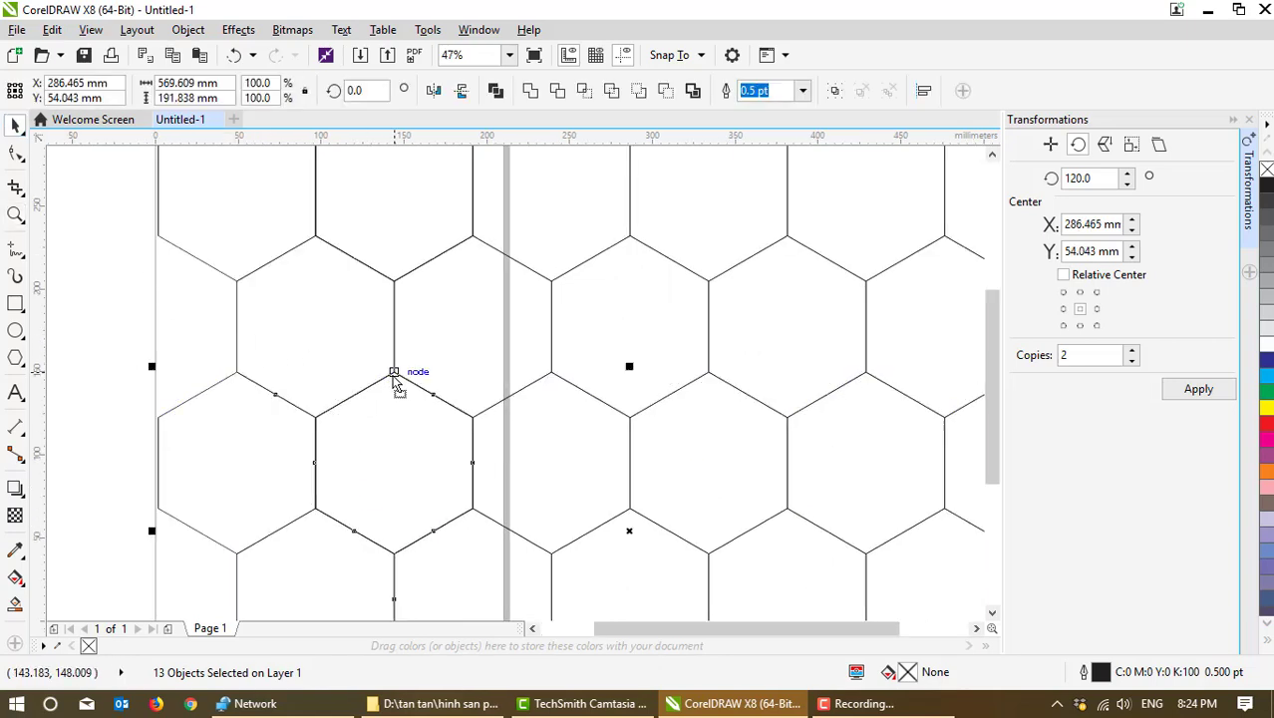
{"action": "scroll", "coordinate": [342, 368], "scroll_direction": "down", "scroll_amount": 2}
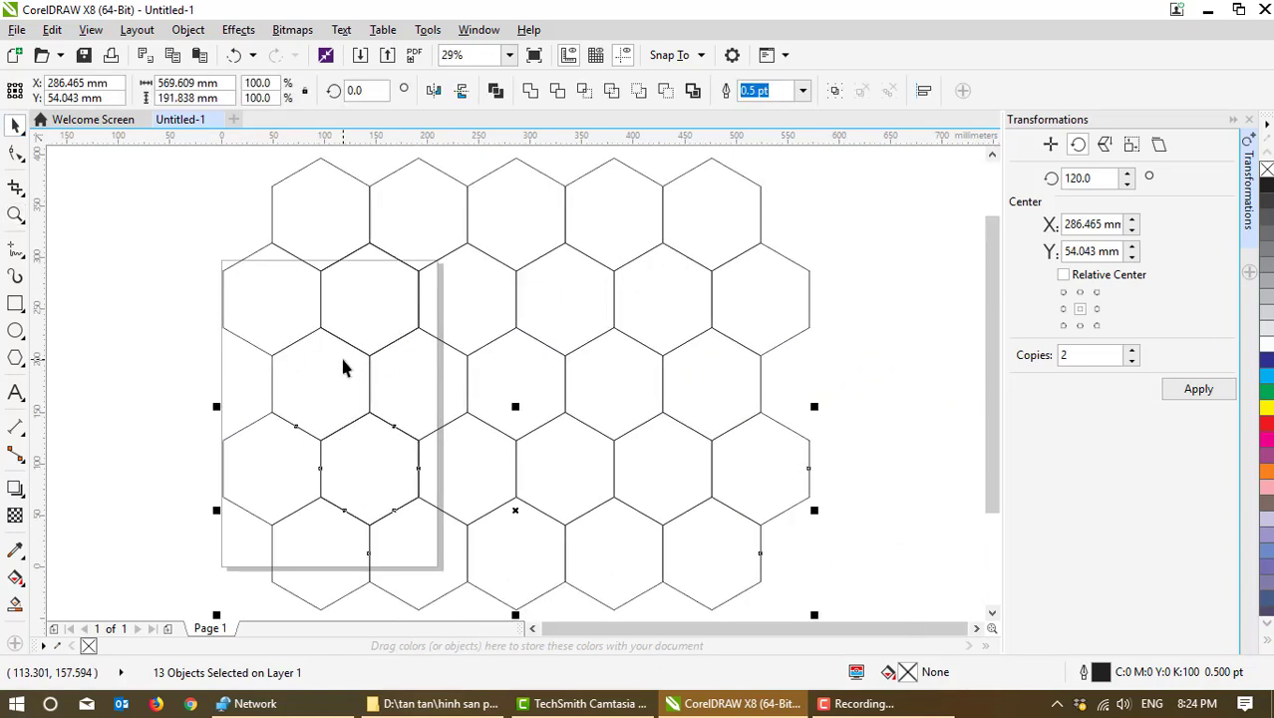
{"action": "left_click", "coordinate": [895, 375]}
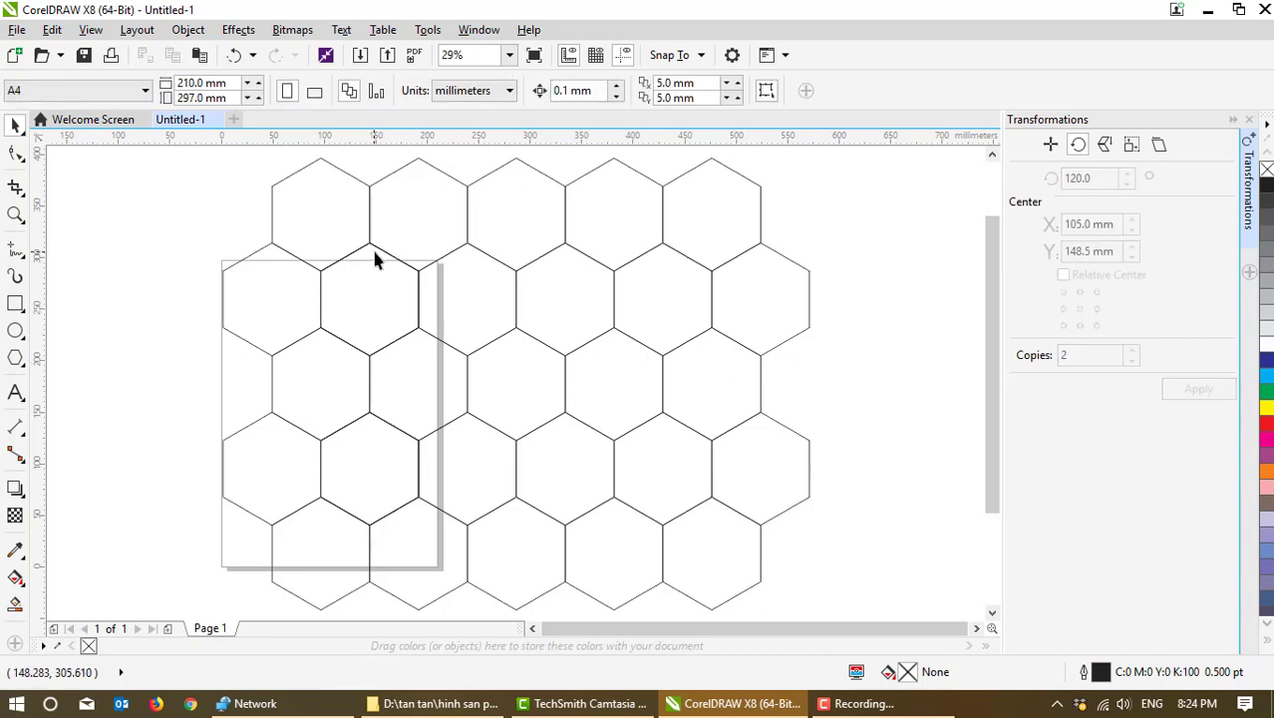
Step: Fill every other hexagon in the second and fourth rows black, starting from the second hexagon of each row
{"action": "left_click", "coordinate": [390, 295]}
{"action": "left_click", "coordinate": [390, 441], "text": "shift"}
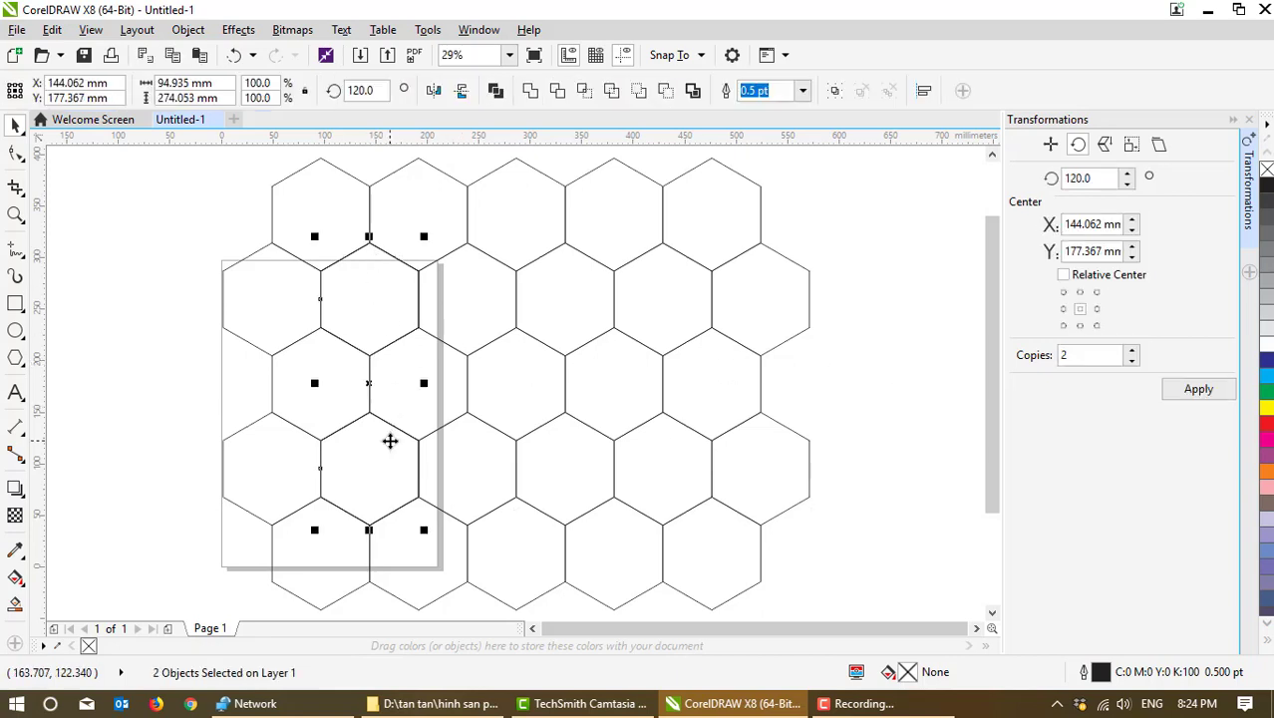
{"action": "left_click", "coordinate": [573, 301], "text": "shift"}
{"action": "left_click", "coordinate": [566, 465], "text": "shift"}
{"action": "left_click", "coordinate": [809, 311], "text": "shift"}
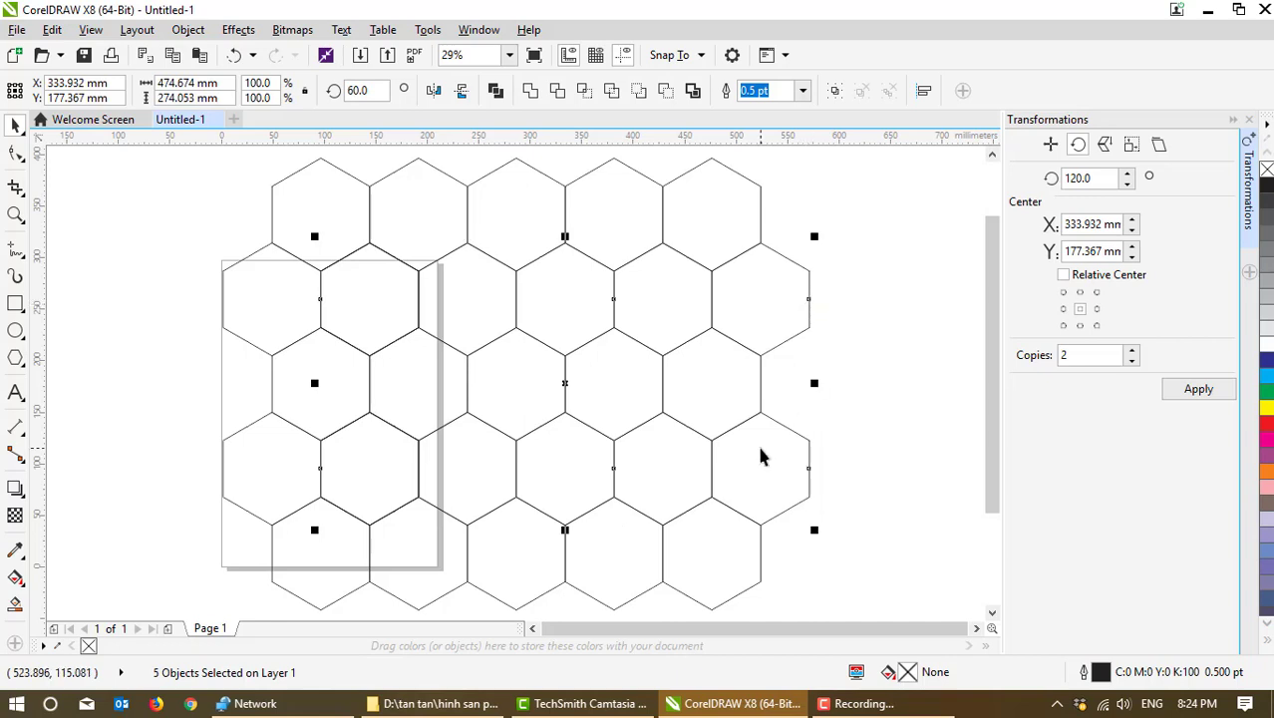
{"action": "left_click", "coordinate": [1267, 186]}
{"action": "left_click", "coordinate": [884, 331]}
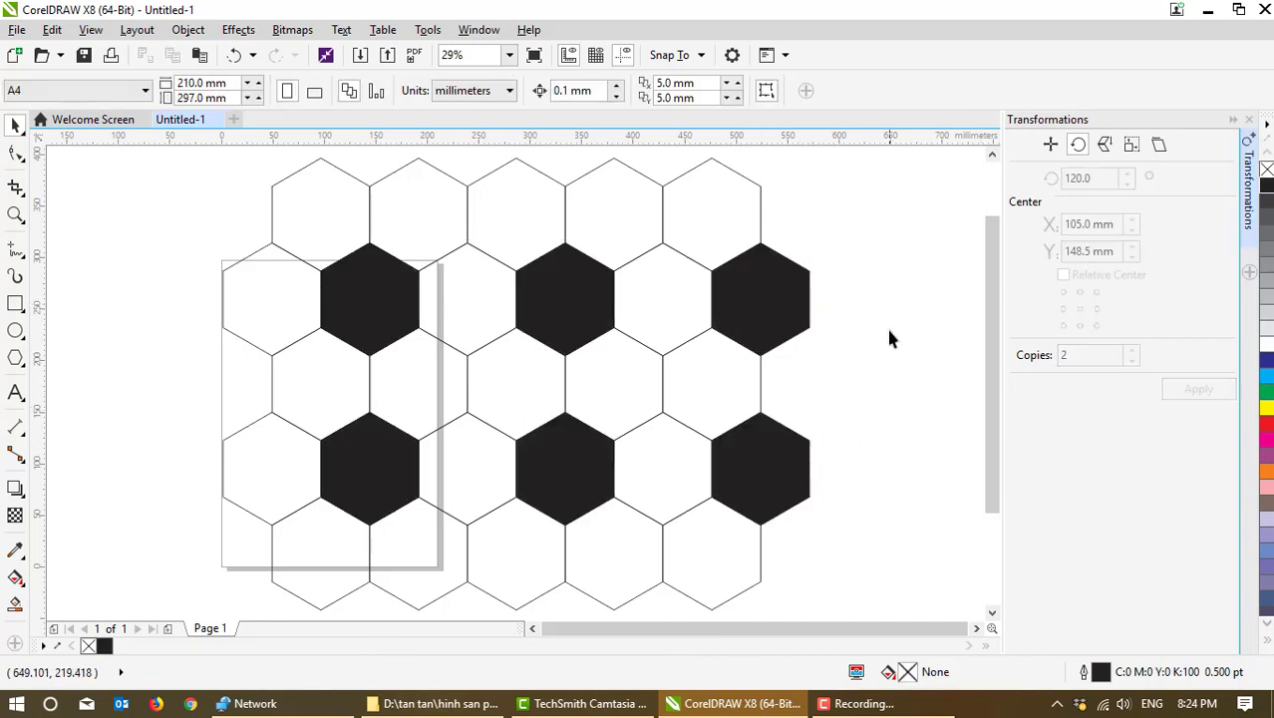
Step: Mirror-copy the last hexagon of the first, third and fifth rows to its right
{"action": "left_click", "coordinate": [748, 235]}
{"action": "left_click_drag", "start_coordinate": [657, 214], "coordinate": [781, 217]}
{"action": "right_click", "coordinate": [780, 218]}
{"action": "left_click", "coordinate": [747, 388]}
{"action": "left_click_drag", "start_coordinate": [747, 387], "coordinate": [686, 463]}
{"action": "left_click_drag", "start_coordinate": [659, 555], "coordinate": [798, 555]}
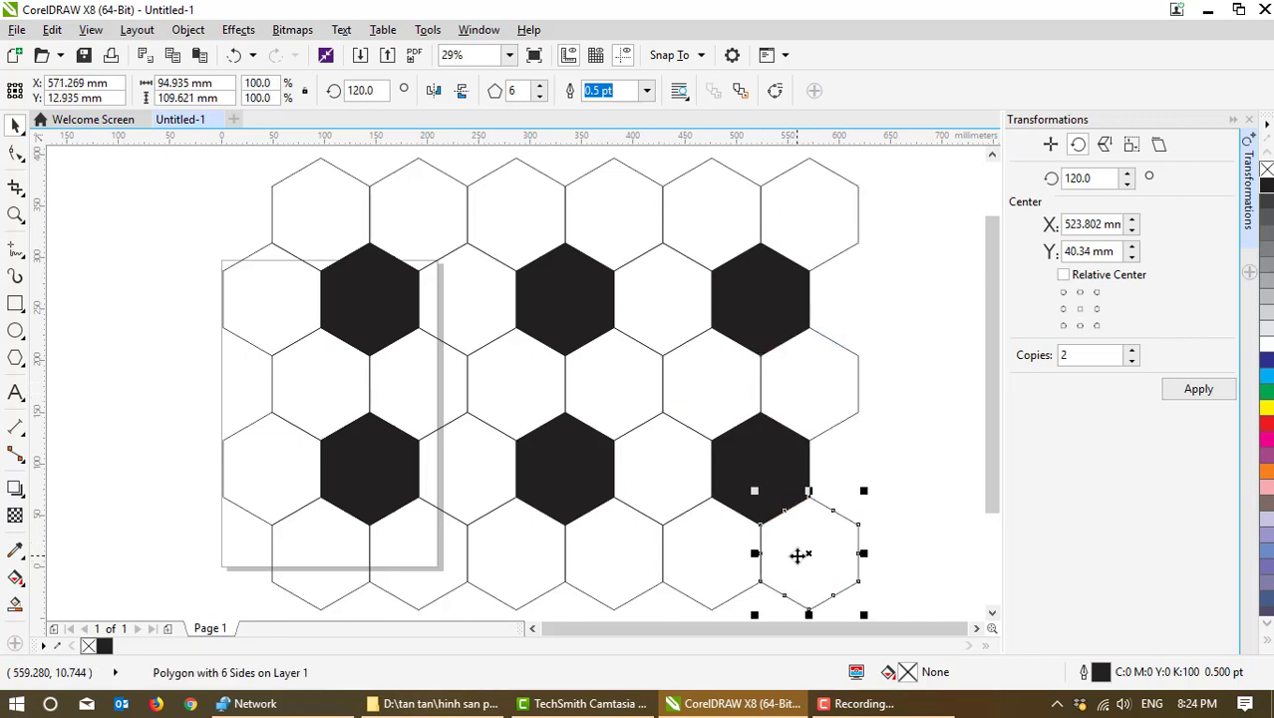
Step: Repeat the mirror copy on the new end hexagons of the fifth, third and first rows to add one more each
{"action": "key", "text": "ctrl+r"}
{"action": "left_click", "coordinate": [827, 413]}
{"action": "key", "text": "ctrl+r"}
{"action": "left_click", "coordinate": [810, 238]}
{"action": "key", "text": "ctrl+r"}
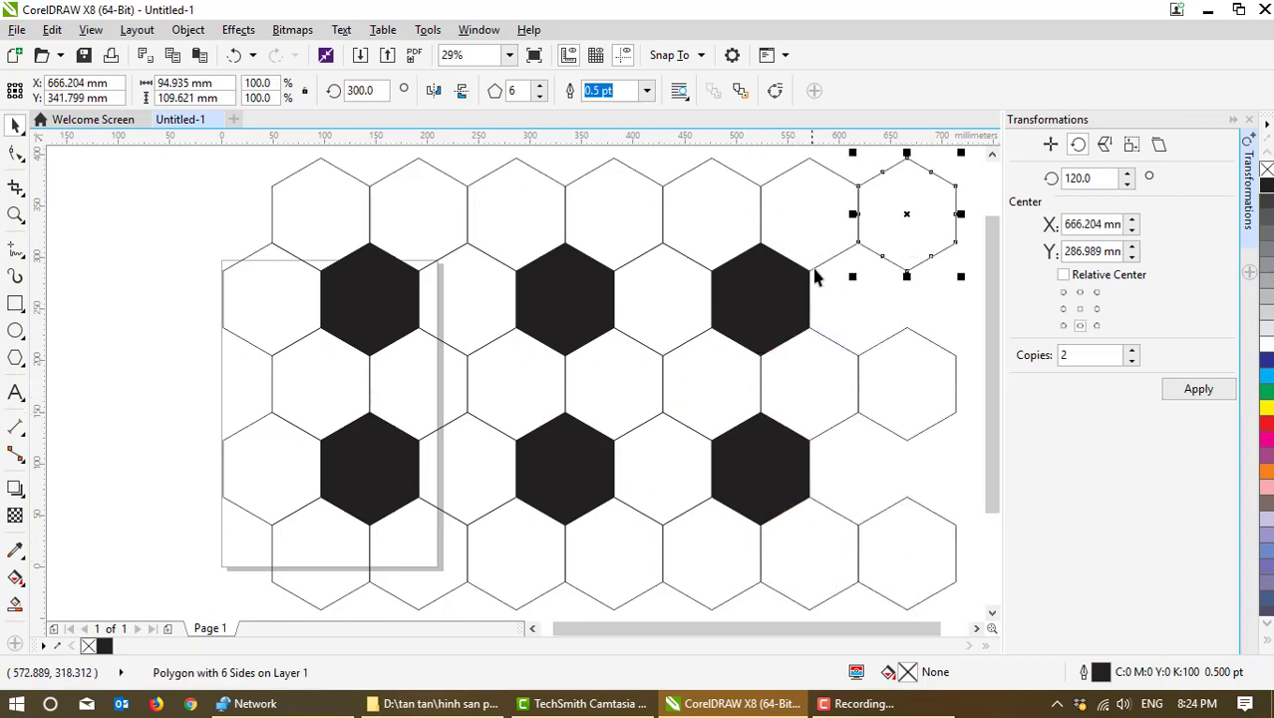
Step: Repeat the mirror copy on the rightmost black hexagons of the second and fourth rows
{"action": "left_click", "coordinate": [792, 284]}
{"action": "key", "text": "ctrl+r"}
{"action": "key", "text": "ctrl+z"}
{"action": "key", "text": "ctrl+r"}
{"action": "left_click", "coordinate": [786, 503]}
{"action": "key", "text": "ctrl+r"}
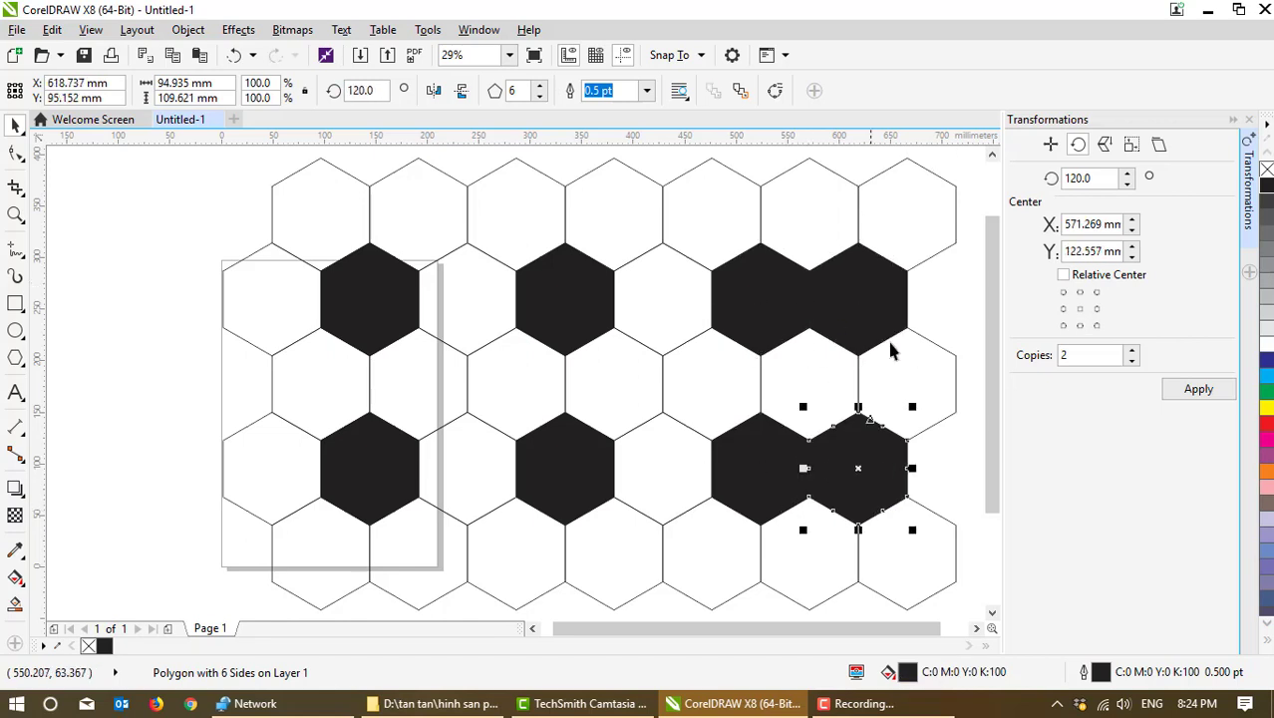
Step: Fill the two newly copied black hexagons at the row ends white
{"action": "left_click", "coordinate": [861, 303], "text": "shift"}
{"action": "left_click", "coordinate": [1264, 343]}
{"action": "left_click", "coordinate": [965, 328]}
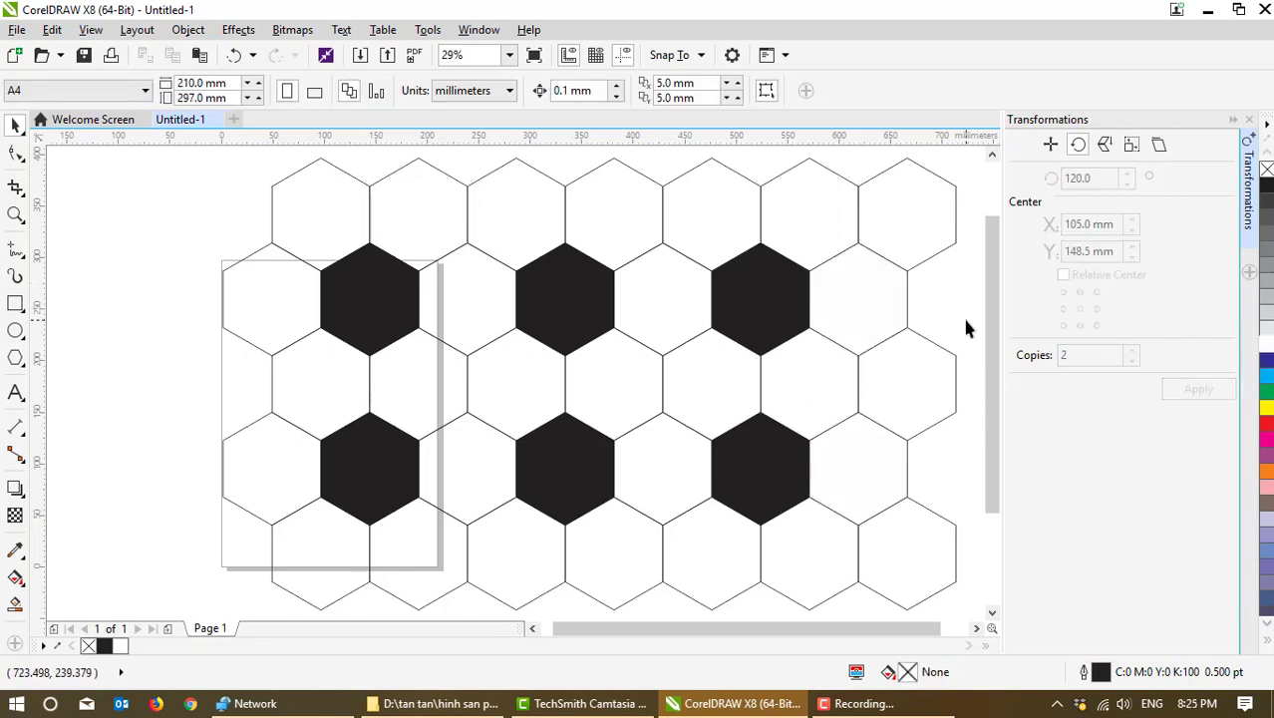
Step: Draw a circle about 384 mm in diameter, centred between the two middle black hexagons
{"action": "scroll", "coordinate": [495, 427], "scroll_direction": "right", "scroll_amount": 1}
{"action": "left_click", "coordinate": [16, 332]}
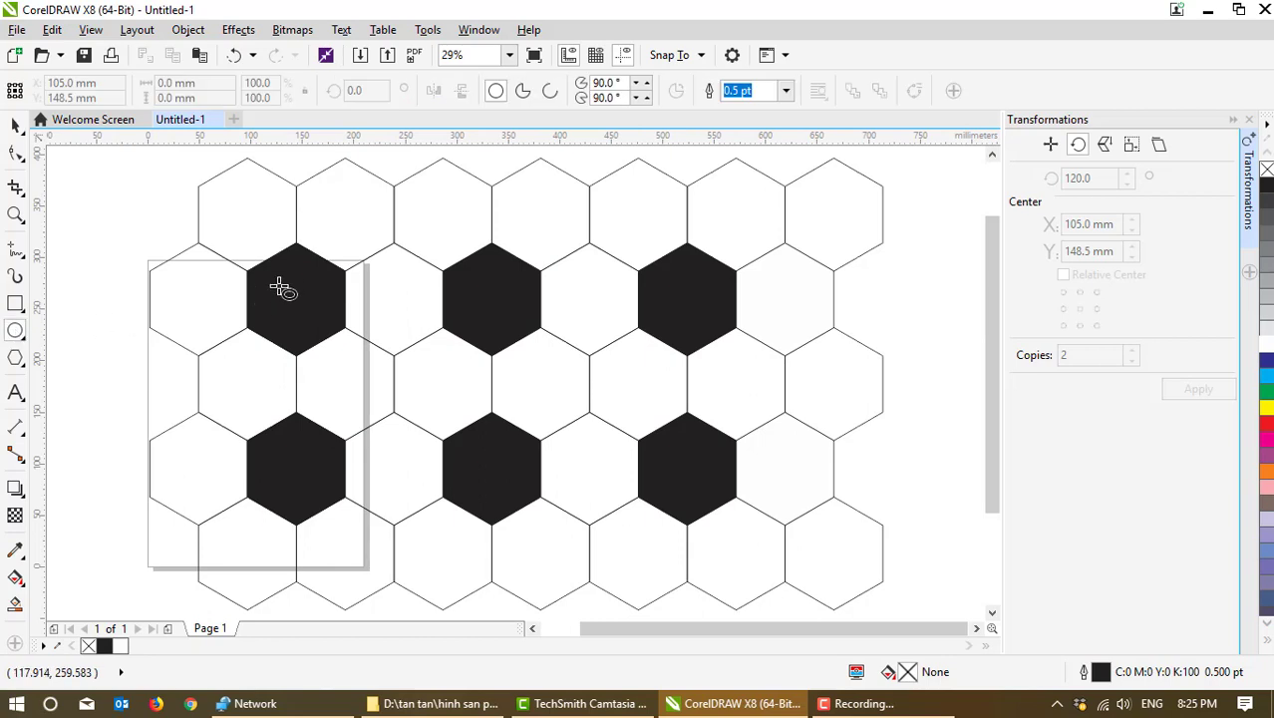
{"action": "left_click_drag", "start_coordinate": [295, 207], "coordinate": [648, 571]}
Step: Open the Lens effect settings for the circle and close the Transformations docker
{"action": "left_click", "coordinate": [238, 29]}
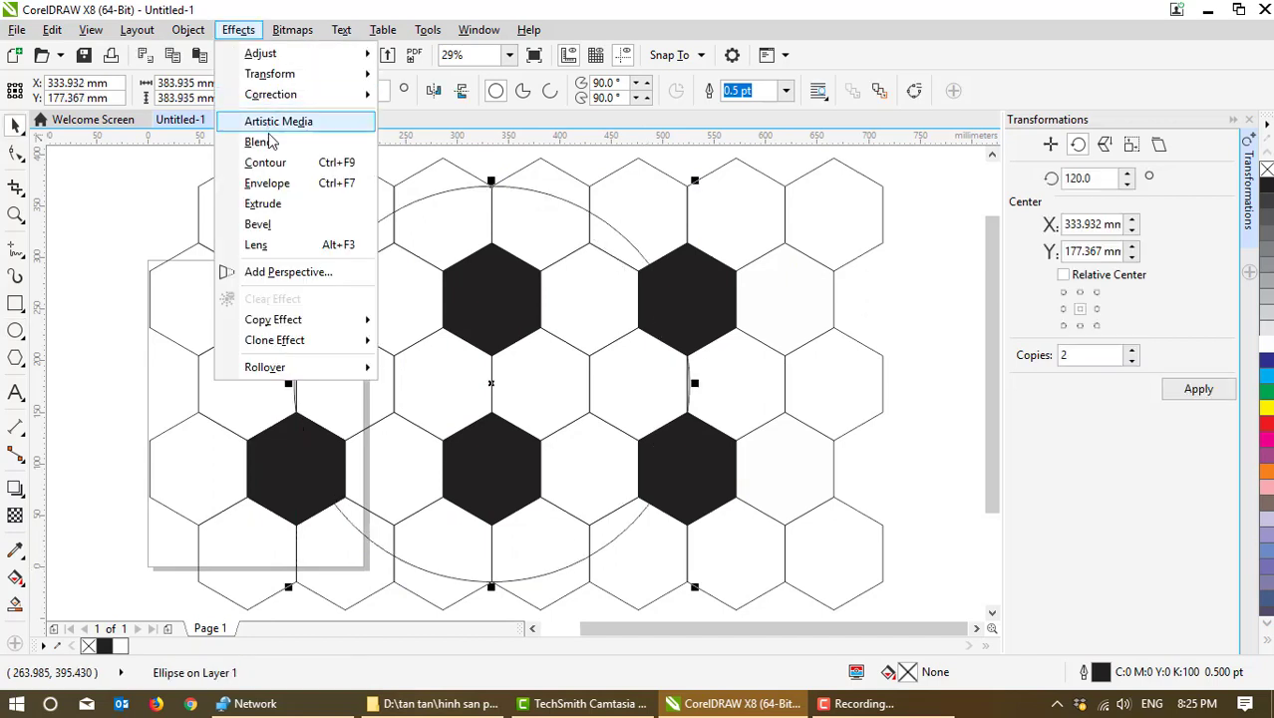
{"action": "left_click", "coordinate": [262, 245]}
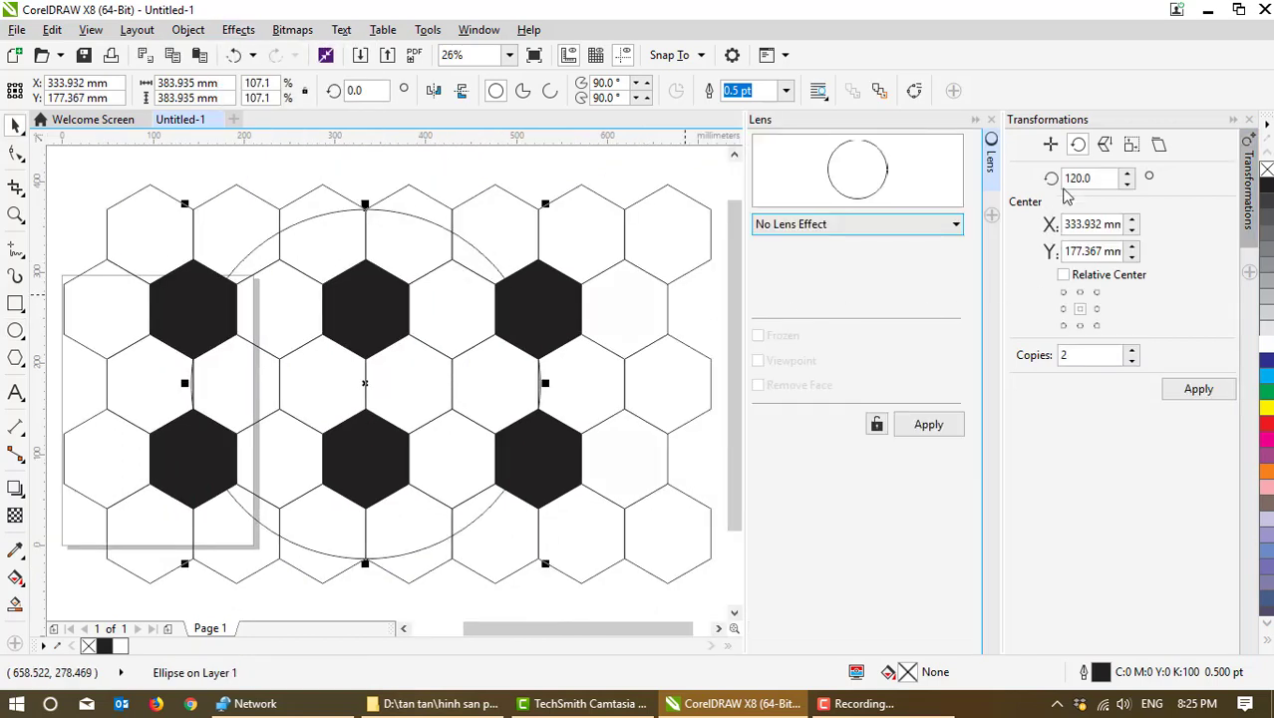
{"action": "left_click", "coordinate": [1252, 119]}
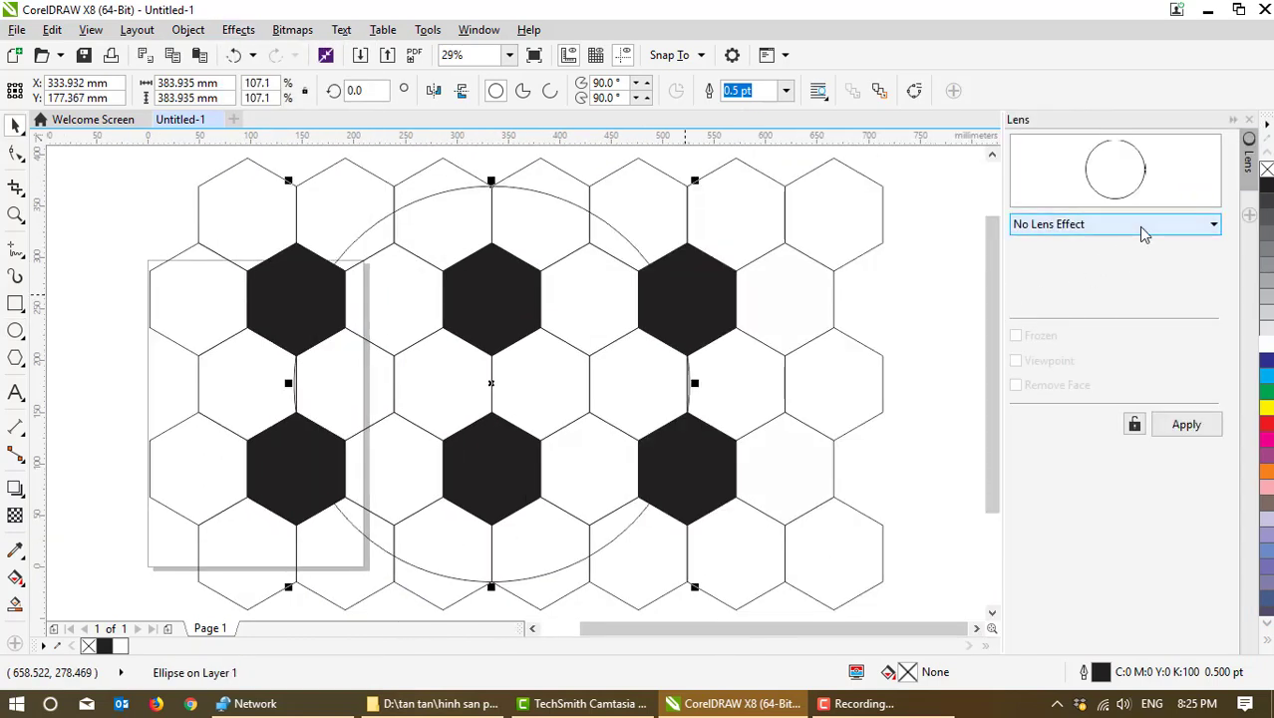
Step: Apply a Fish Eye lens with the Frozen option to the circle
{"action": "left_click", "coordinate": [1143, 232]}
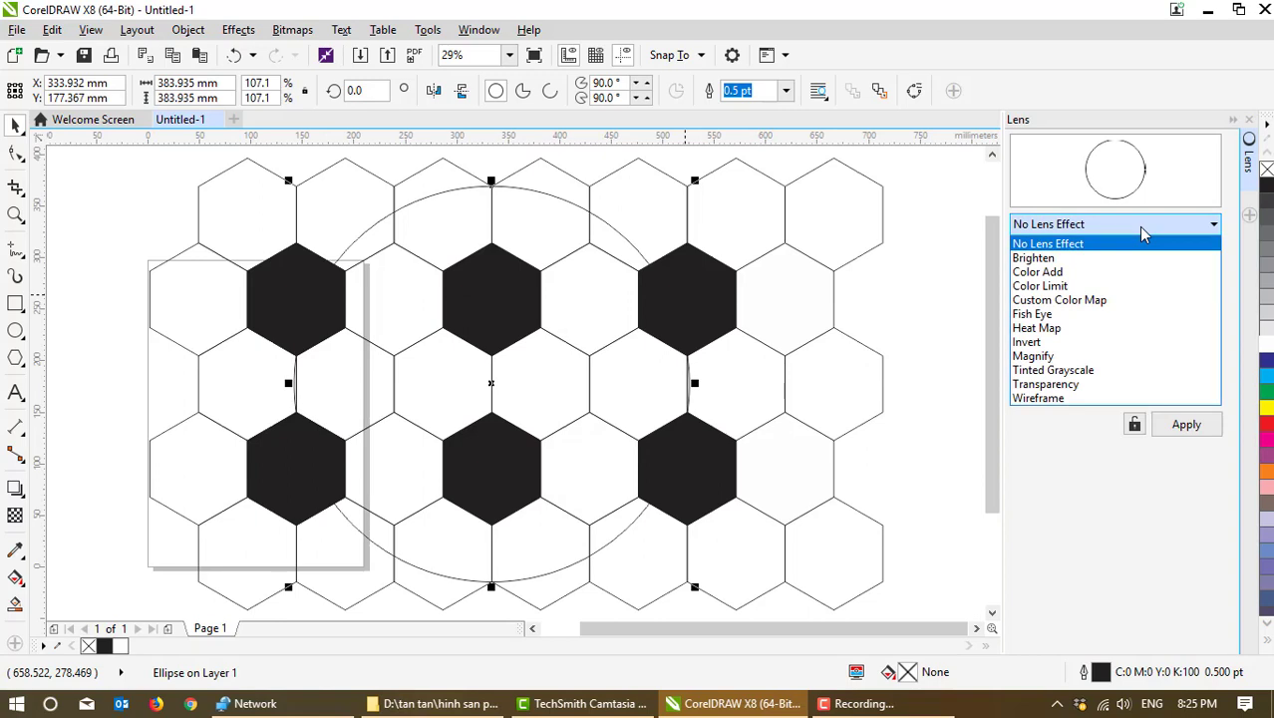
{"action": "left_click", "coordinate": [1080, 315]}
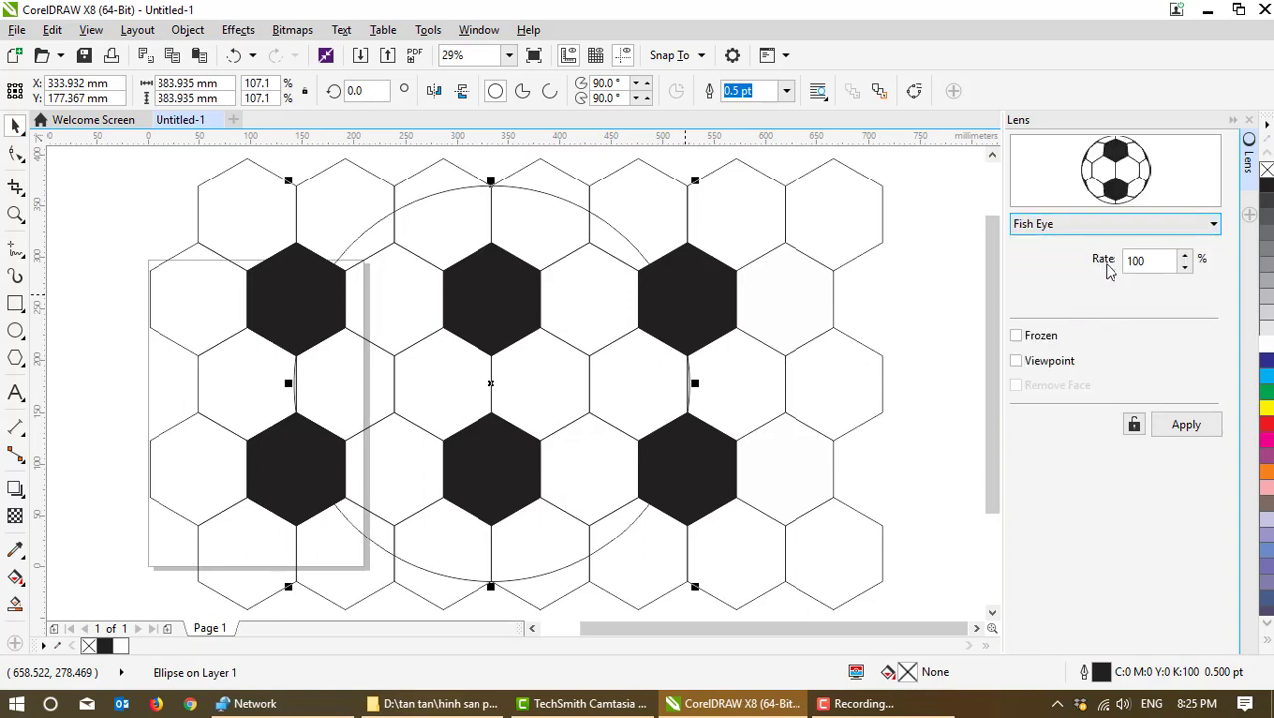
{"action": "left_click", "coordinate": [1052, 338]}
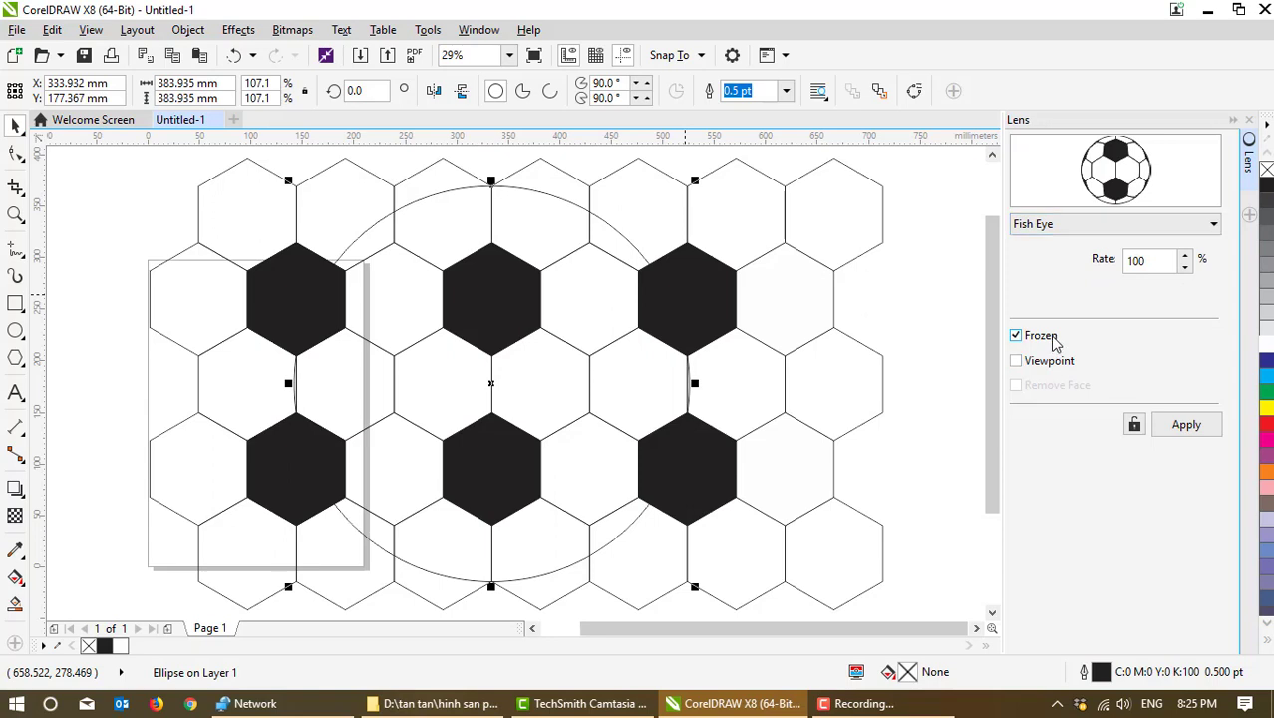
{"action": "left_click", "coordinate": [1182, 427]}
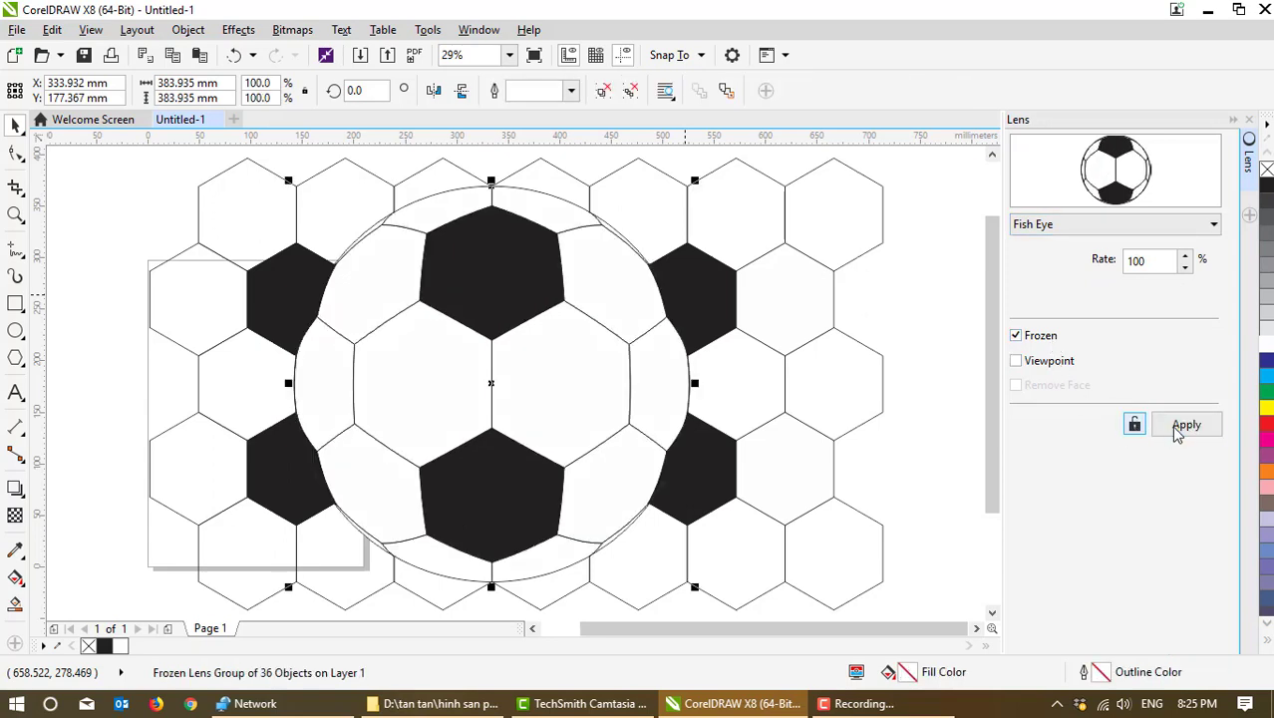
{"action": "left_click", "coordinate": [1179, 430]}
{"action": "left_click", "coordinate": [829, 238]}
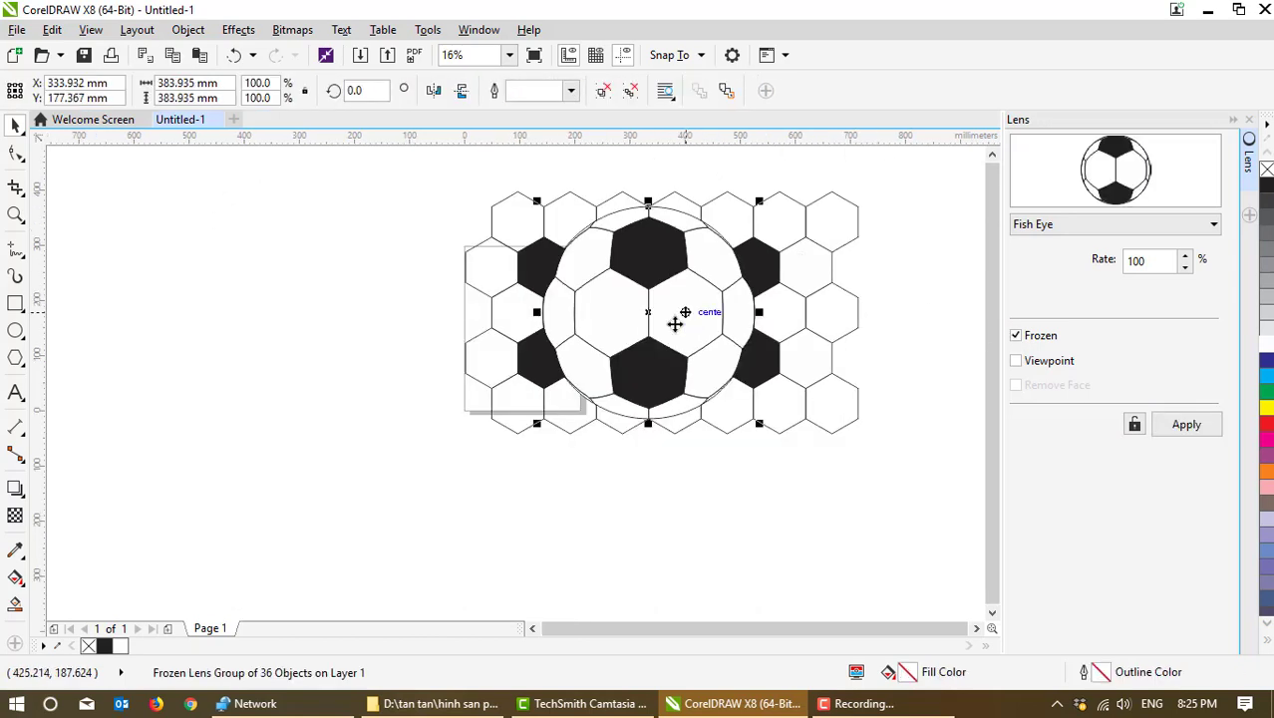
Step: Move the frozen lens ball clear of the hexagon pattern and delete all the remaining hexagons
{"action": "left_click_drag", "start_coordinate": [677, 321], "coordinate": [319, 315]}
{"action": "left_click_drag", "start_coordinate": [451, 172], "coordinate": [947, 462]}
{"action": "key", "text": "Delete"}
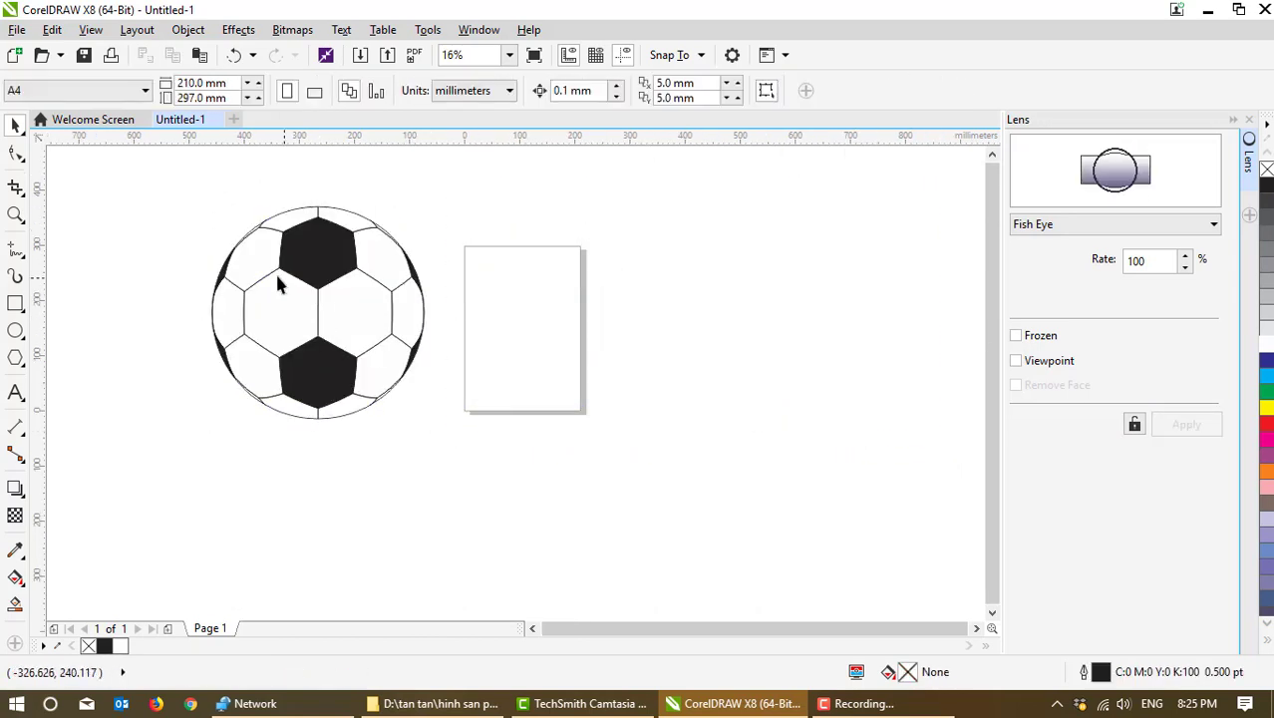
Step: Move the ball over the left part of the page and deselect it
{"action": "left_click", "coordinate": [275, 271]}
{"action": "left_click_drag", "start_coordinate": [318, 313], "coordinate": [477, 332]}
{"action": "left_click", "coordinate": [171, 412]}
Step: Draw a circle slightly larger than the ball to its left and give it a radial white-to-black fountain fill
{"action": "left_click", "coordinate": [15, 331]}
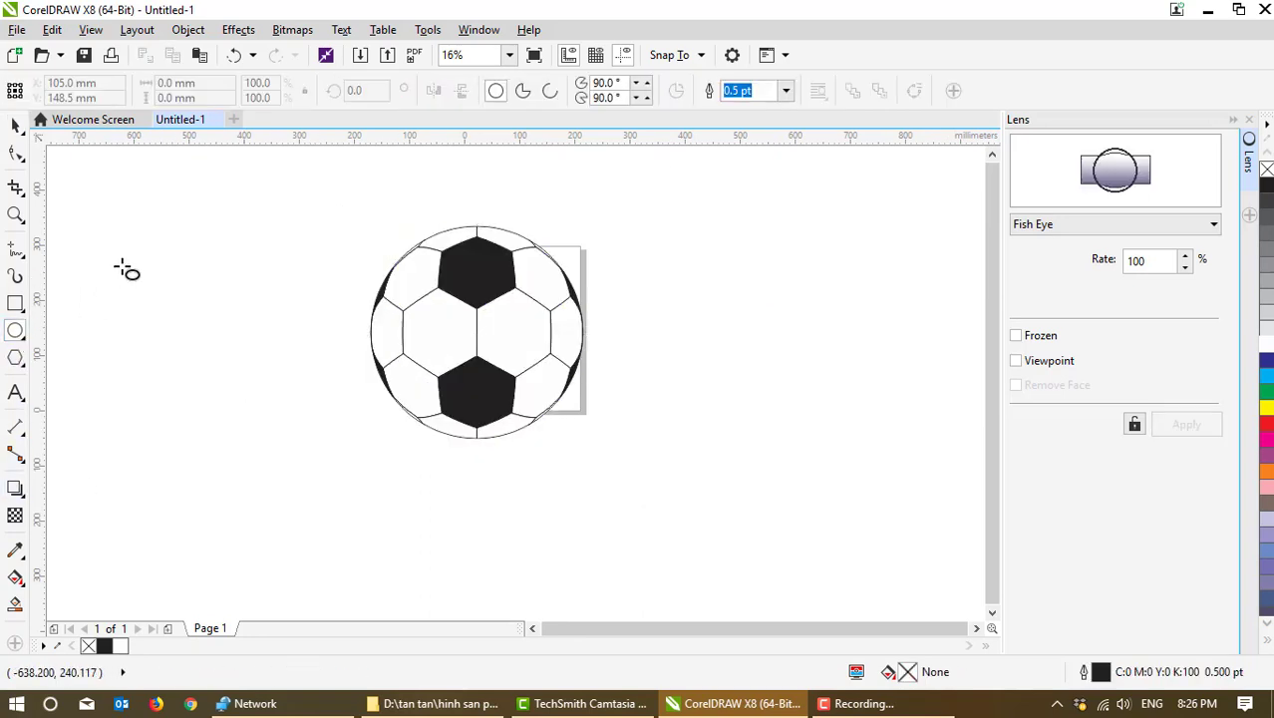
{"action": "mouse_move", "coordinate": [118, 262]}
{"action": "left_mouse_down"}
{"action": "mouse_move", "coordinate": [304, 521]}
{"action": "mouse_move", "coordinate": [363, 508]}
{"action": "left_mouse_up"}
{"action": "left_click", "coordinate": [15, 577]}
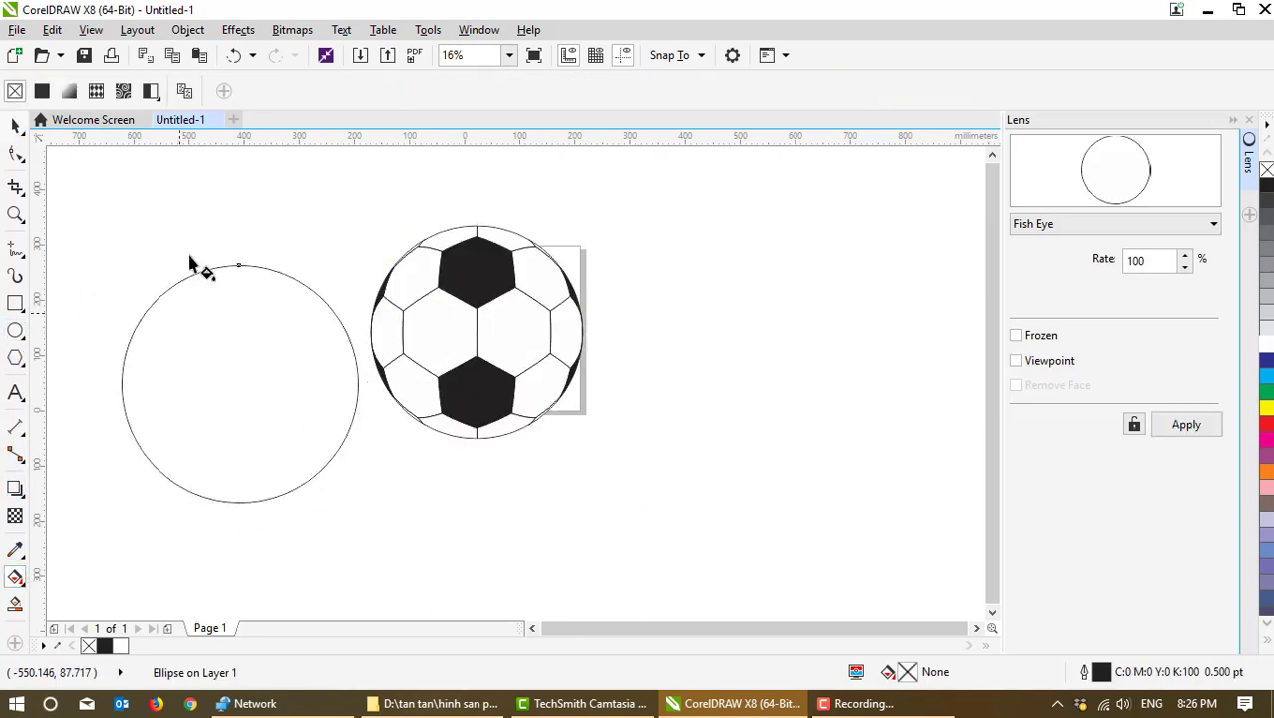
{"action": "left_click", "coordinate": [69, 91]}
{"action": "left_click", "coordinate": [270, 91]}
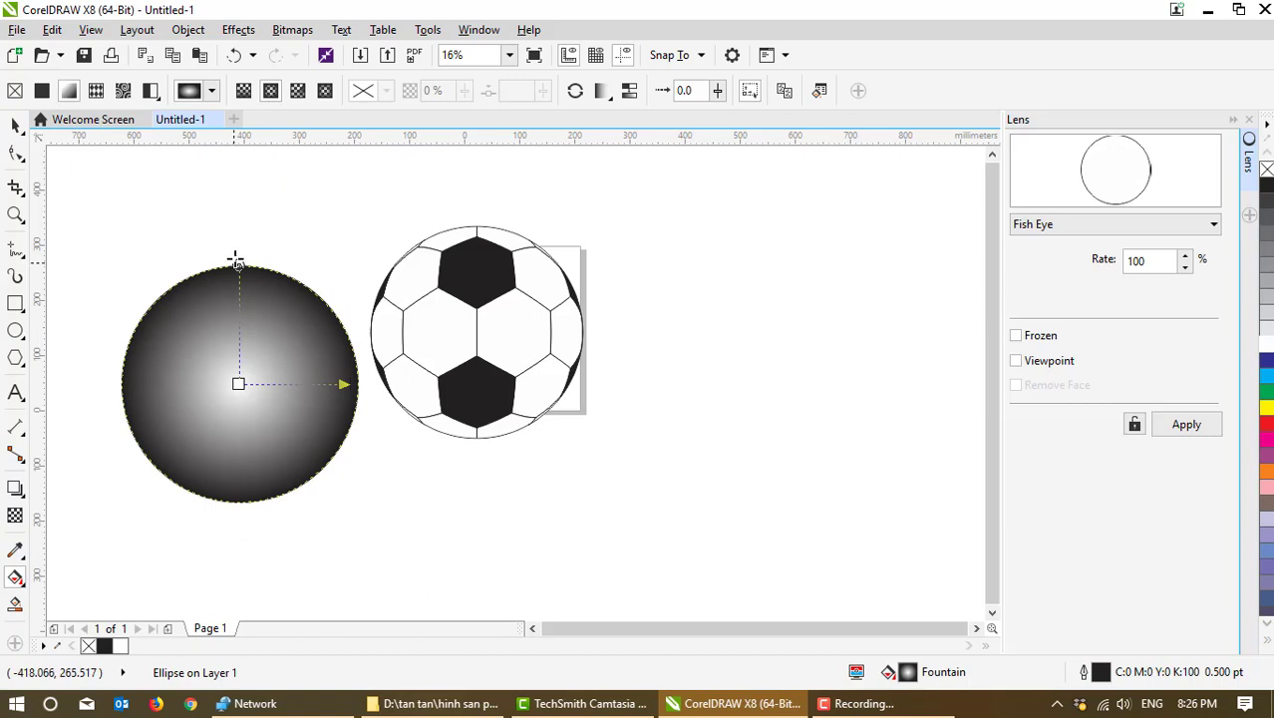
Step: Stretch the fountain fill beyond the circle's edge and set the black end node's transparency to 68%
{"action": "left_click_drag", "start_coordinate": [236, 262], "coordinate": [240, 230]}
{"action": "left_click_drag", "start_coordinate": [356, 383], "coordinate": [385, 383]}
{"action": "key", "text": "ctrl+z"}
{"action": "key", "text": "ctrl+z"}
{"action": "left_click", "coordinate": [463, 91]}
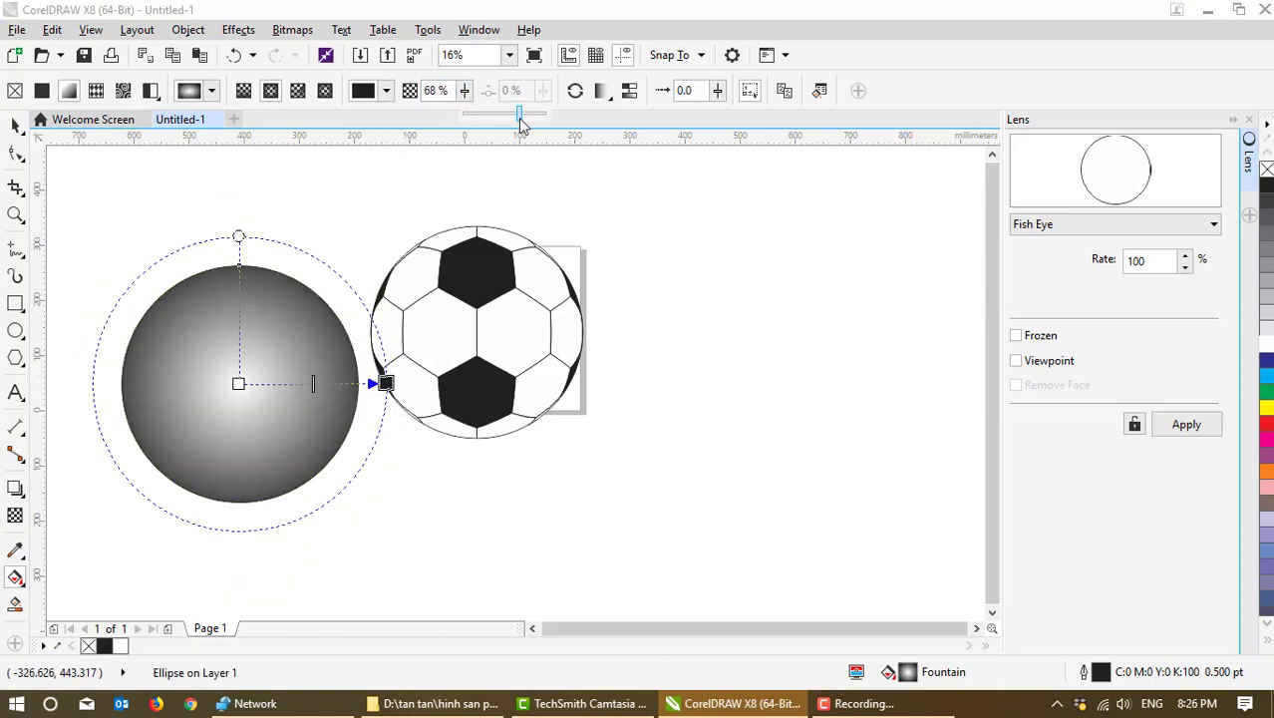
Step: Centre the gradient circle on the ball and scale it to the ball's diameter of about 384 mm
{"action": "key", "text": "space"}
{"action": "left_click_drag", "start_coordinate": [217, 333], "coordinate": [448, 289]}
{"action": "left_click_drag", "start_coordinate": [261, 191], "coordinate": [677, 507]}
{"action": "key", "text": "c"}
{"action": "key", "text": "e"}
{"action": "left_click", "coordinate": [677, 506]}
{"action": "left_click", "coordinate": [568, 289]}
{"action": "left_click_drag", "start_coordinate": [599, 208], "coordinate": [587, 220]}
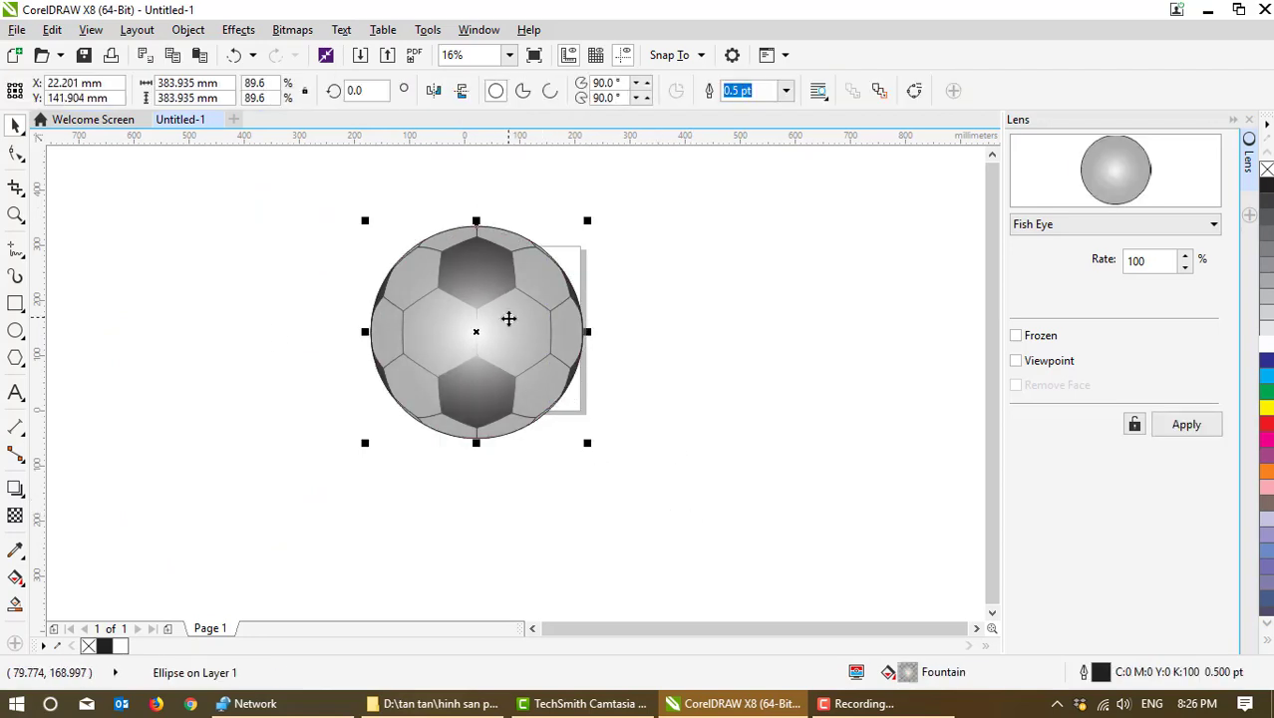
Step: Shift the overlay circle's fountain fill highlight slightly to the right of the ball's centre
{"action": "key", "text": "space"}
{"action": "mouse_move", "coordinate": [475, 331]}
{"action": "left_mouse_down"}
{"action": "mouse_move", "coordinate": [534, 330]}
{"action": "mouse_move", "coordinate": [483, 331]}
{"action": "left_mouse_up"}
{"action": "mouse_move", "coordinate": [643, 328]}
{"action": "left_mouse_down"}
{"action": "mouse_move", "coordinate": [621, 333]}
{"action": "mouse_move", "coordinate": [653, 331]}
{"action": "left_mouse_up"}
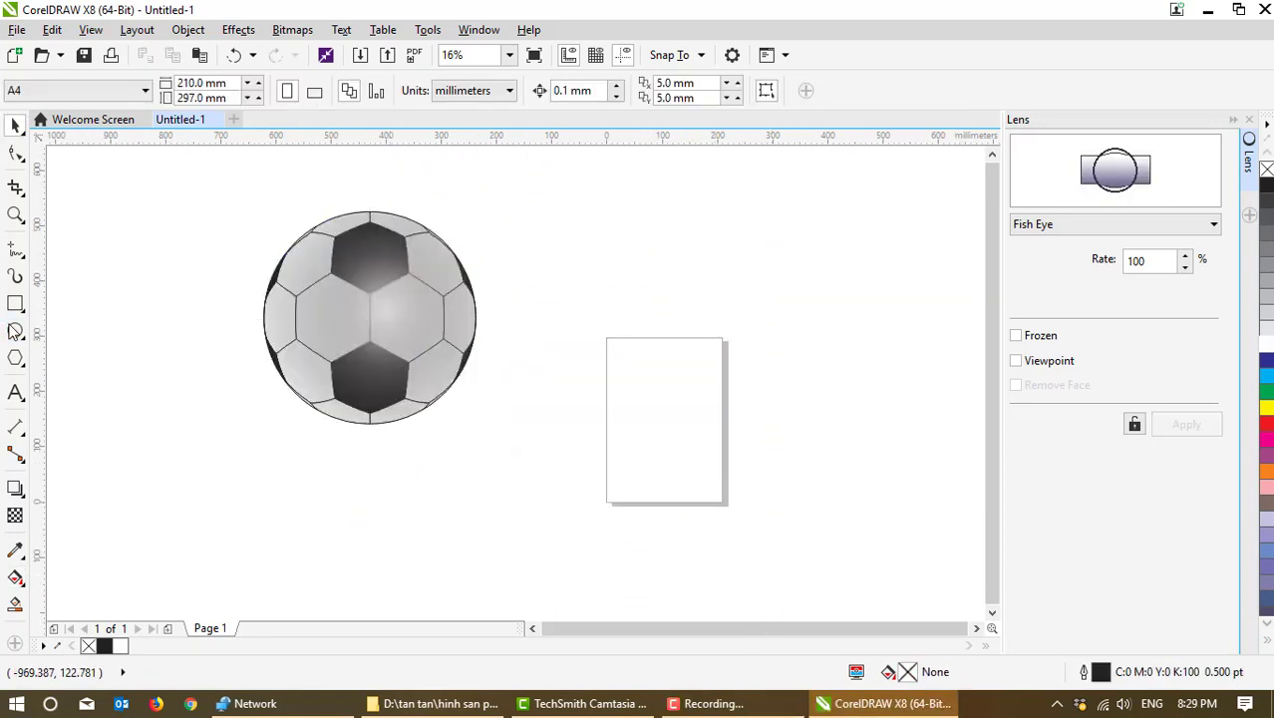
Step: Draw a wide, flat ellipse across the ball's base and bring the shaded circle to the front of the page
{"action": "left_click_drag", "start_coordinate": [218, 395], "coordinate": [542, 451]}
{"action": "right_click", "coordinate": [415, 334]}
{"action": "mouse_move", "coordinate": [571, 478]}
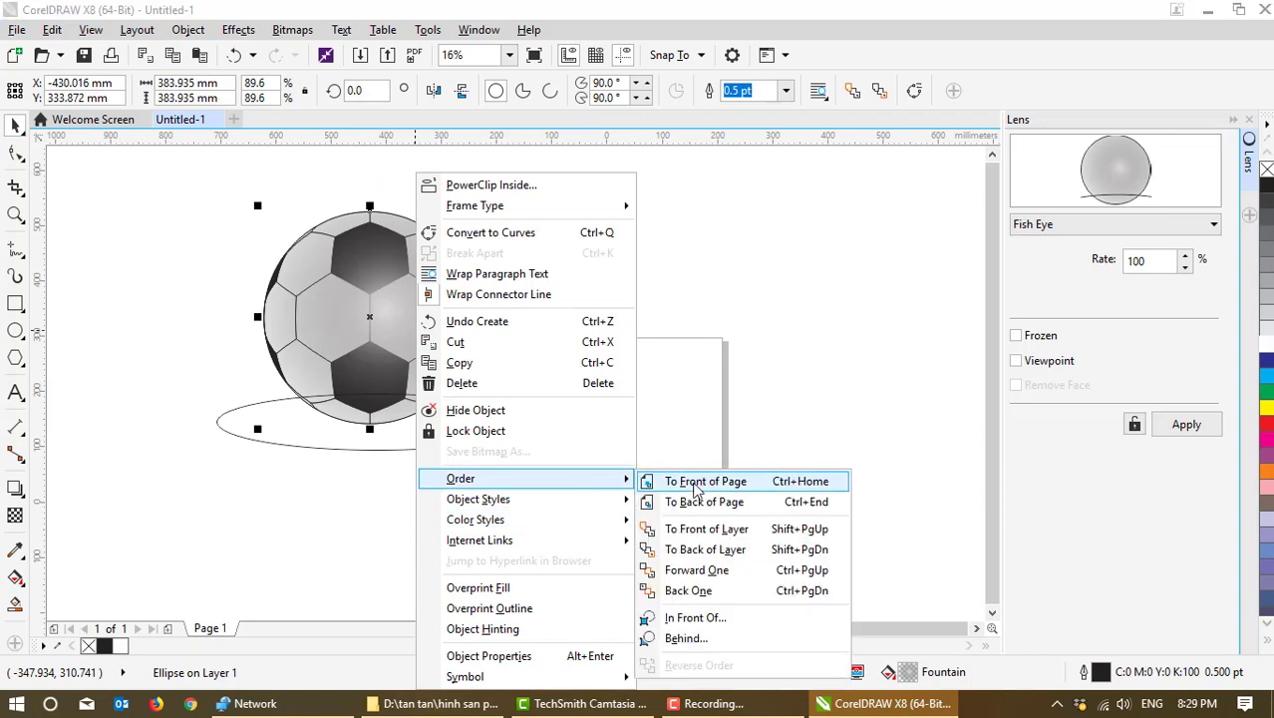
{"action": "left_click", "coordinate": [691, 481]}
Step: Centre the flat ellipse horizontally under the ball, then select the shaded circle
{"action": "left_click", "coordinate": [463, 452]}
{"action": "left_click", "coordinate": [376, 429]}
{"action": "left_click_drag", "start_coordinate": [376, 429], "coordinate": [364, 425]}
{"action": "left_click", "coordinate": [433, 374]}
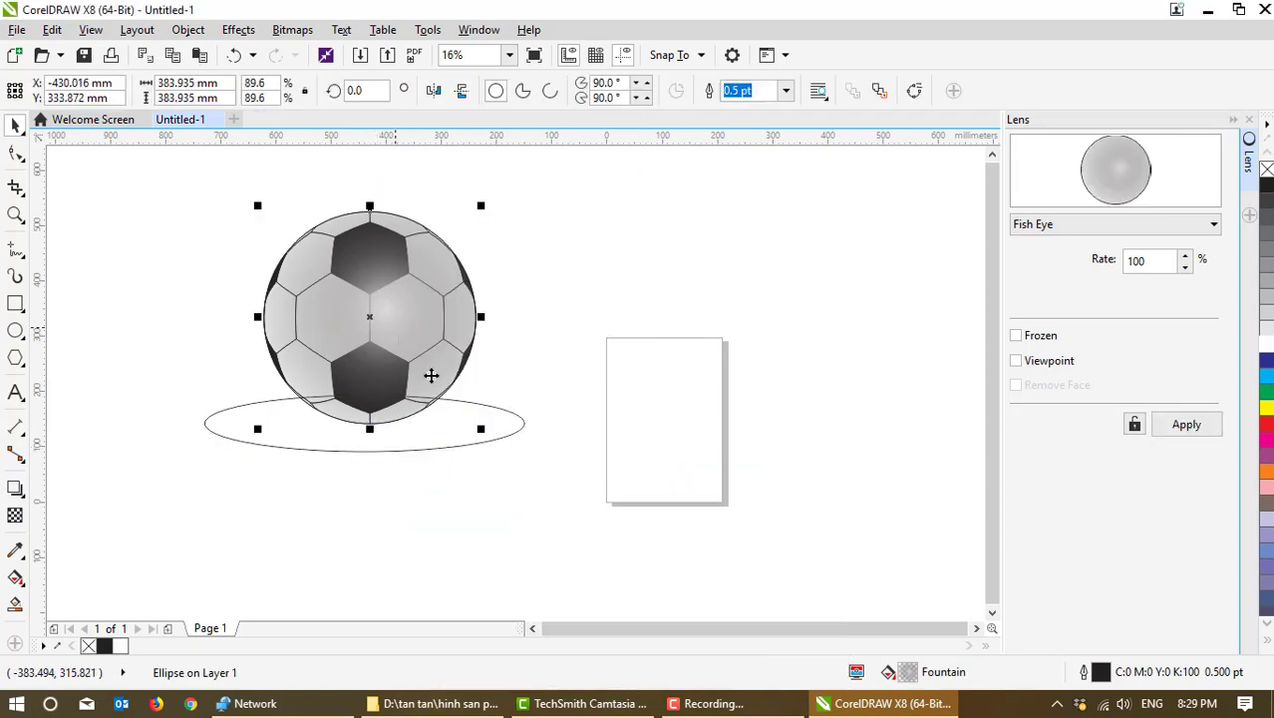
Step: Send the wide, flat ellipse to the back so that it lies behind the ball
{"action": "right_click", "coordinate": [506, 437]}
{"action": "mouse_move", "coordinate": [588, 479]}
{"action": "left_click", "coordinate": [743, 481]}
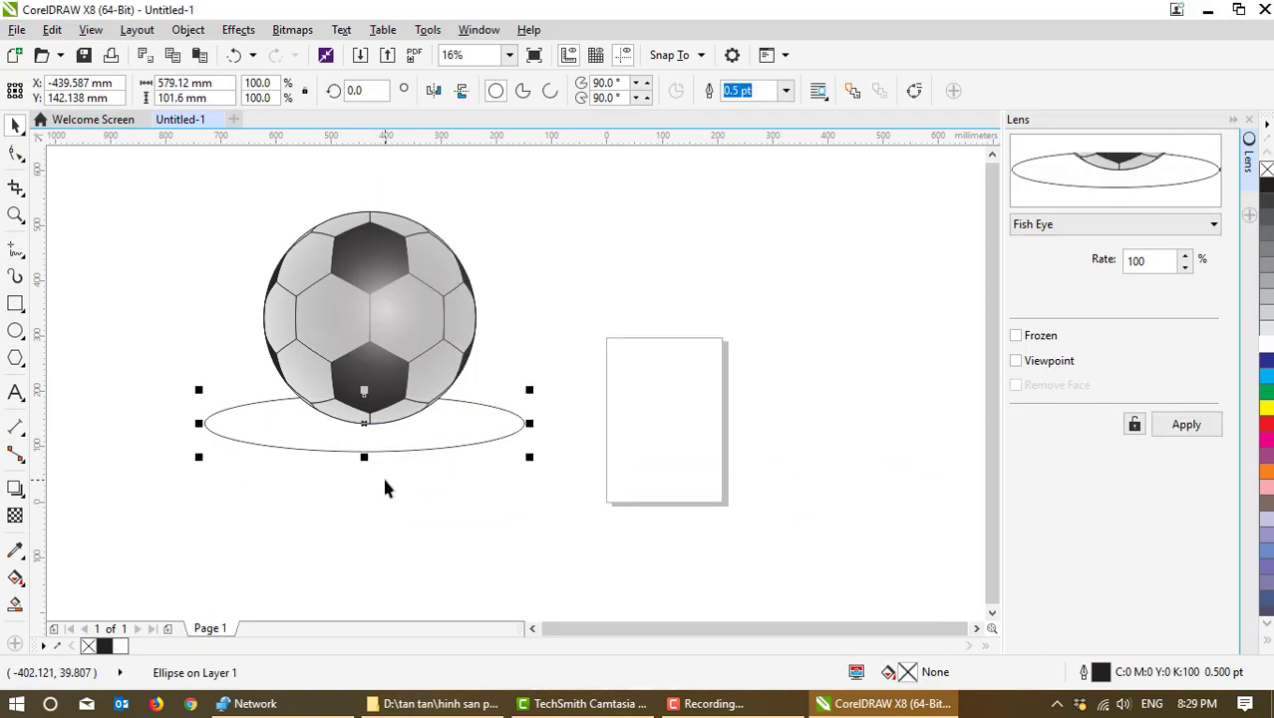
Step: Make a concentric copy of the ellipse about 327 × 57 mm, filled with 40% black, and send it behind the ball
{"action": "left_click_drag", "start_coordinate": [530, 390], "coordinate": [503, 402]}
{"action": "right_click", "coordinate": [434, 437]}
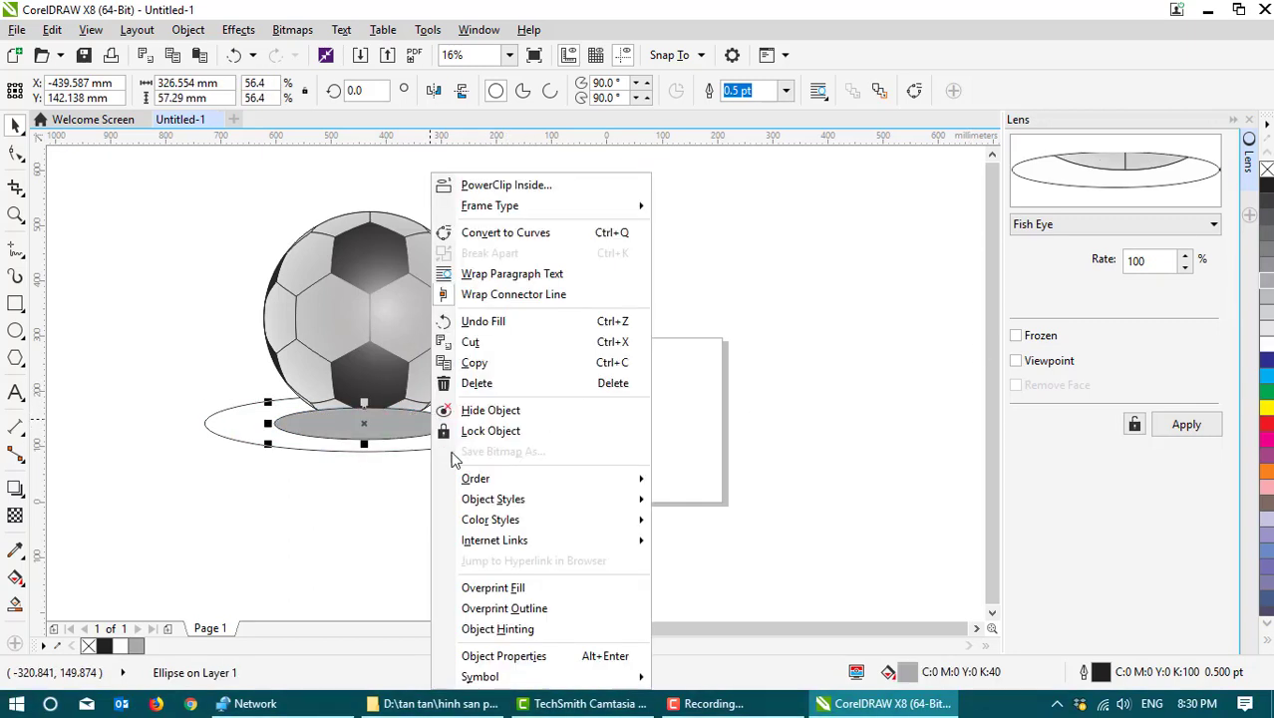
{"action": "mouse_move", "coordinate": [538, 479]}
{"action": "left_click", "coordinate": [753, 507]}
Step: Give the large ellipse a white fill and a hairline 80% black outline, and send it behind the grey ellipse
{"action": "left_click", "coordinate": [417, 438]}
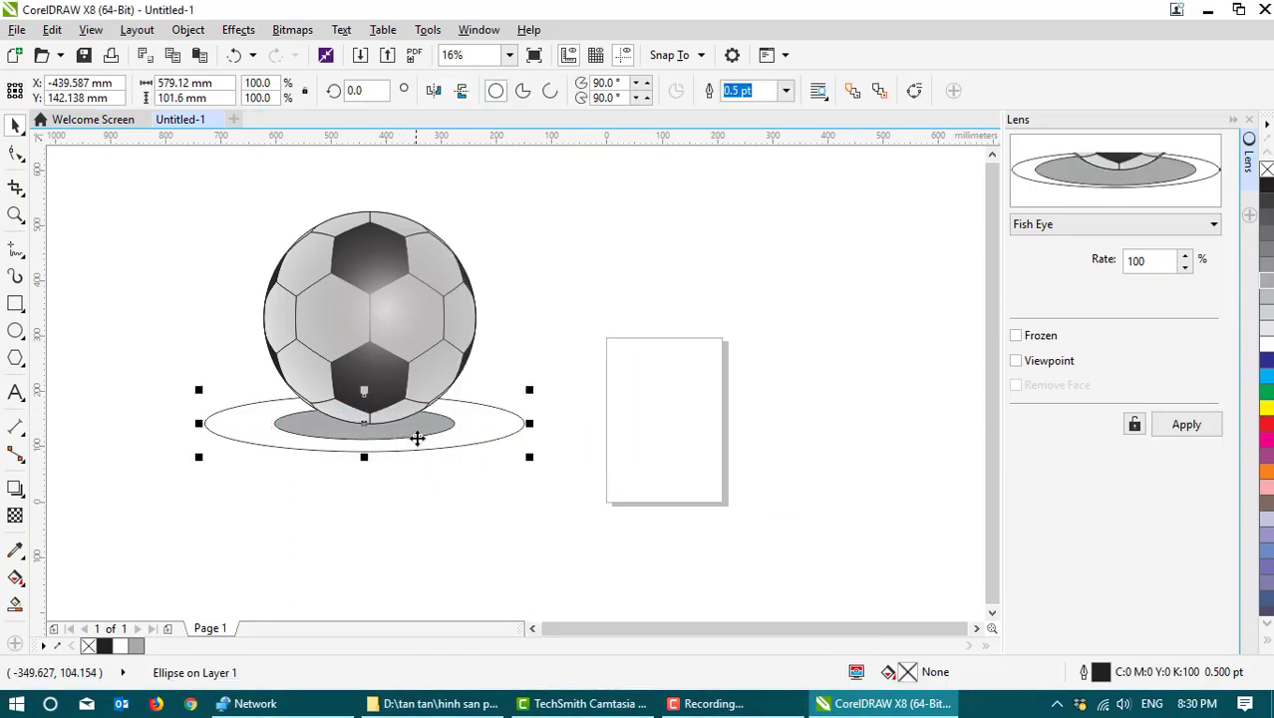
{"action": "left_click", "coordinate": [1266, 345]}
{"action": "right_click", "coordinate": [1267, 170]}
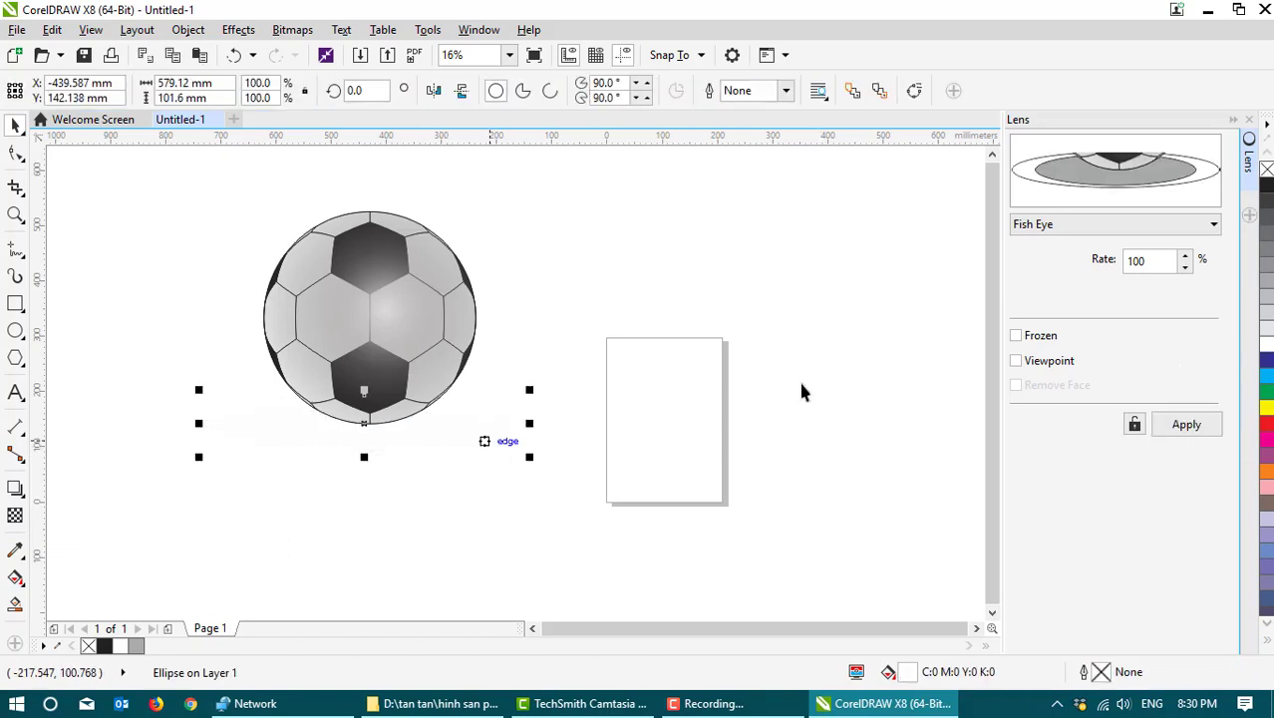
{"action": "right_click", "coordinate": [545, 443]}
{"action": "left_click", "coordinate": [718, 506]}
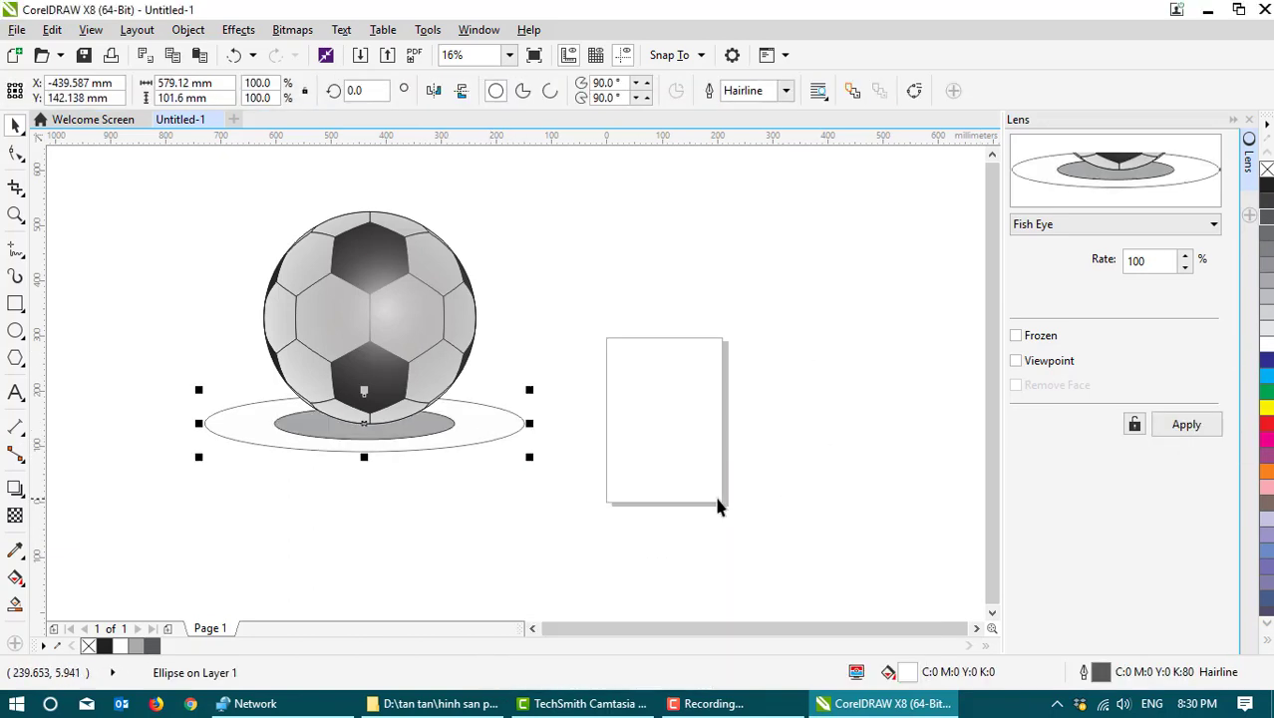
{"action": "left_click", "coordinate": [186, 508]}
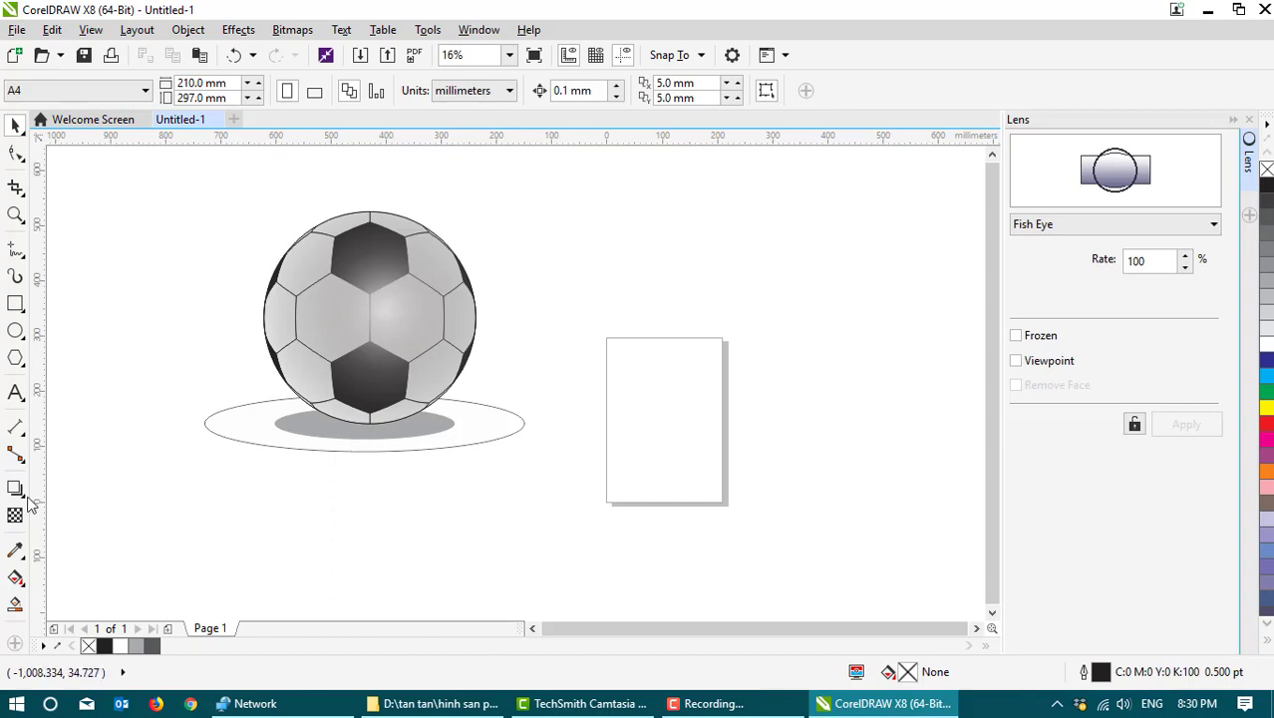
Step: Blend the large white ellipse into the small grey ellipse under the ball, using 20 blend steps
{"action": "left_click", "coordinate": [439, 427]}
{"action": "left_click", "coordinate": [504, 424], "text": "shift"}
{"action": "left_click", "coordinate": [20, 493]}
{"action": "left_click", "coordinate": [22, 556]}
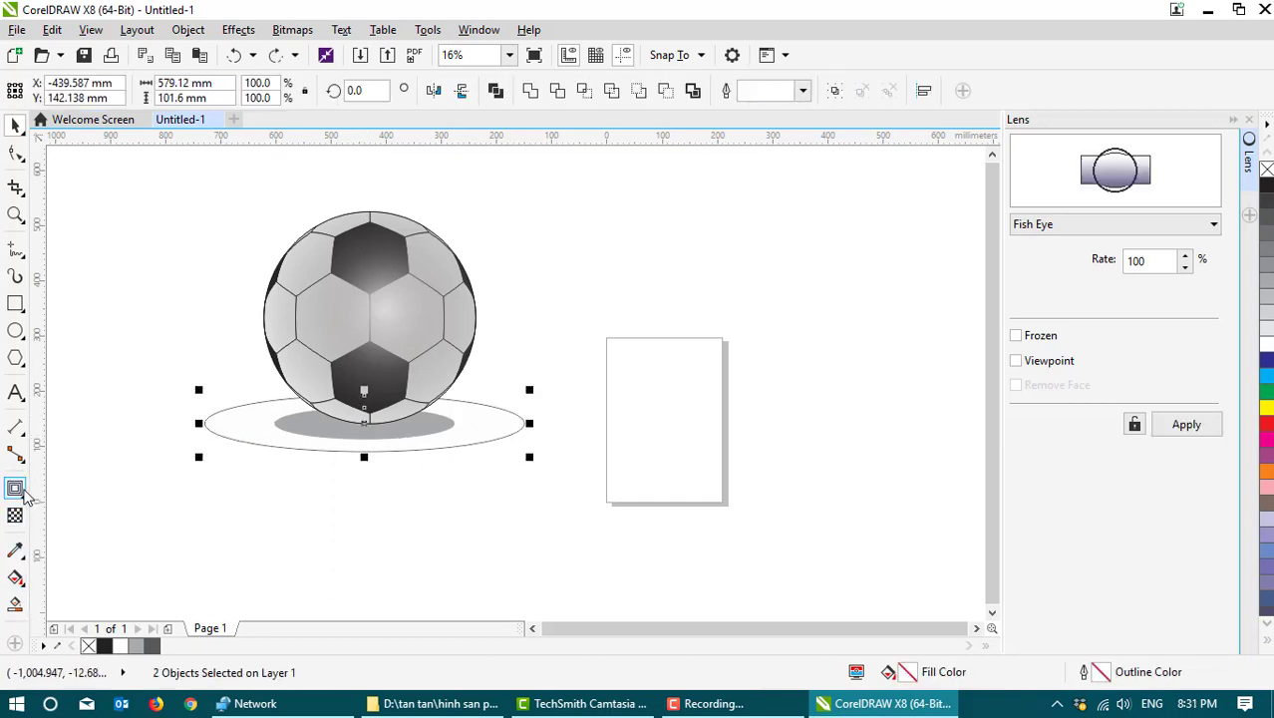
{"action": "mouse_move", "coordinate": [26, 497]}
{"action": "left_click", "coordinate": [62, 529]}
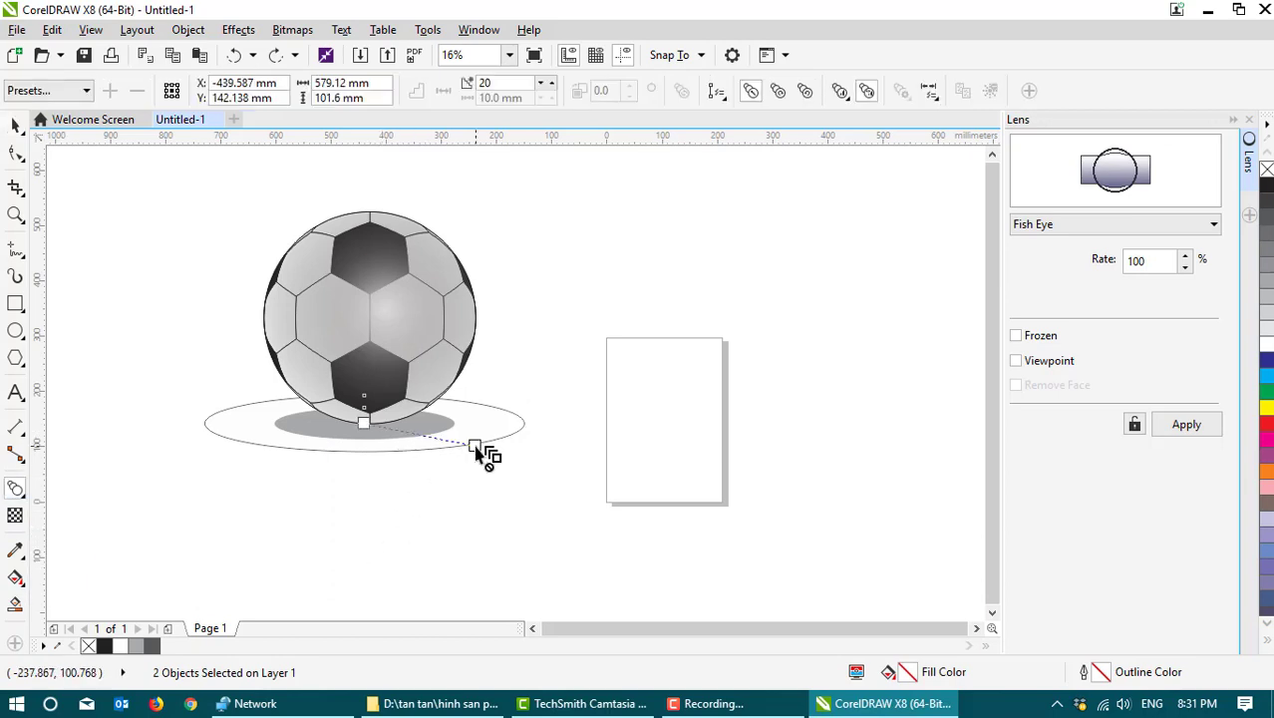
{"action": "left_click_drag", "start_coordinate": [526, 427], "coordinate": [413, 431]}
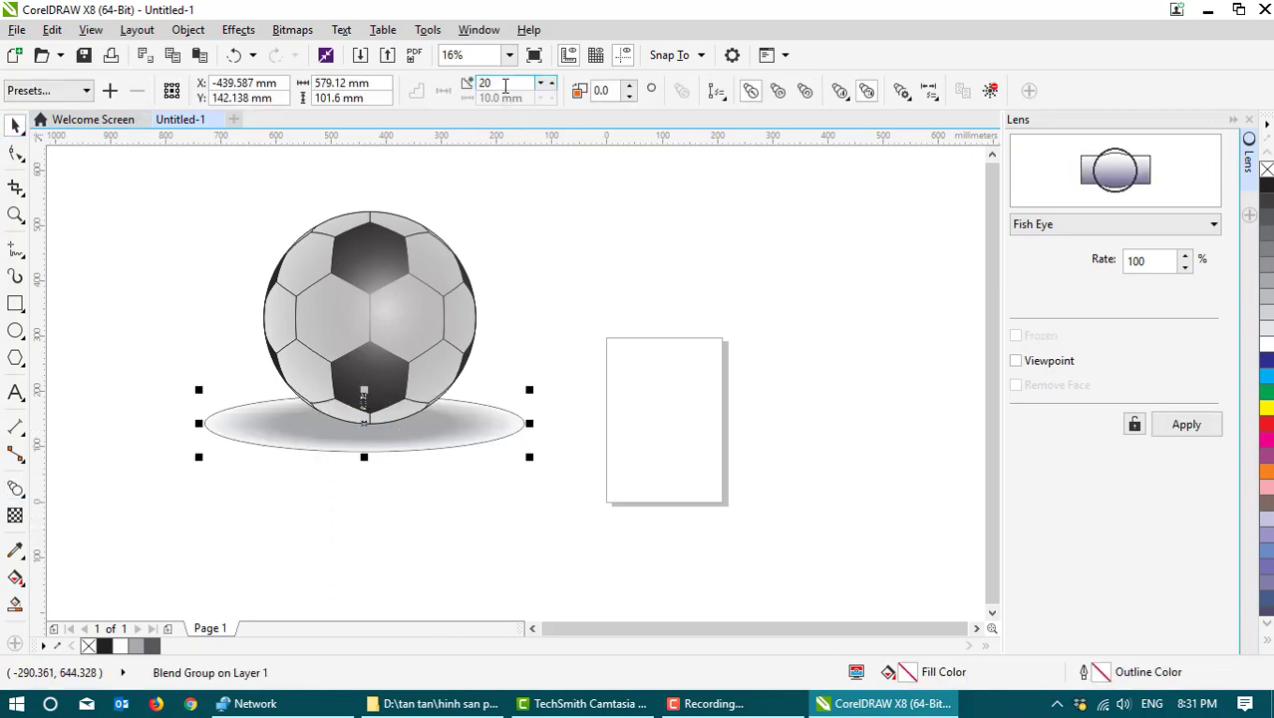
{"action": "left_click_drag", "start_coordinate": [504, 86], "coordinate": [448, 86]}
Step: Select the blend's outer control ellipse and remove its outline
{"action": "left_click", "coordinate": [546, 395]}
{"action": "left_click", "coordinate": [524, 422]}
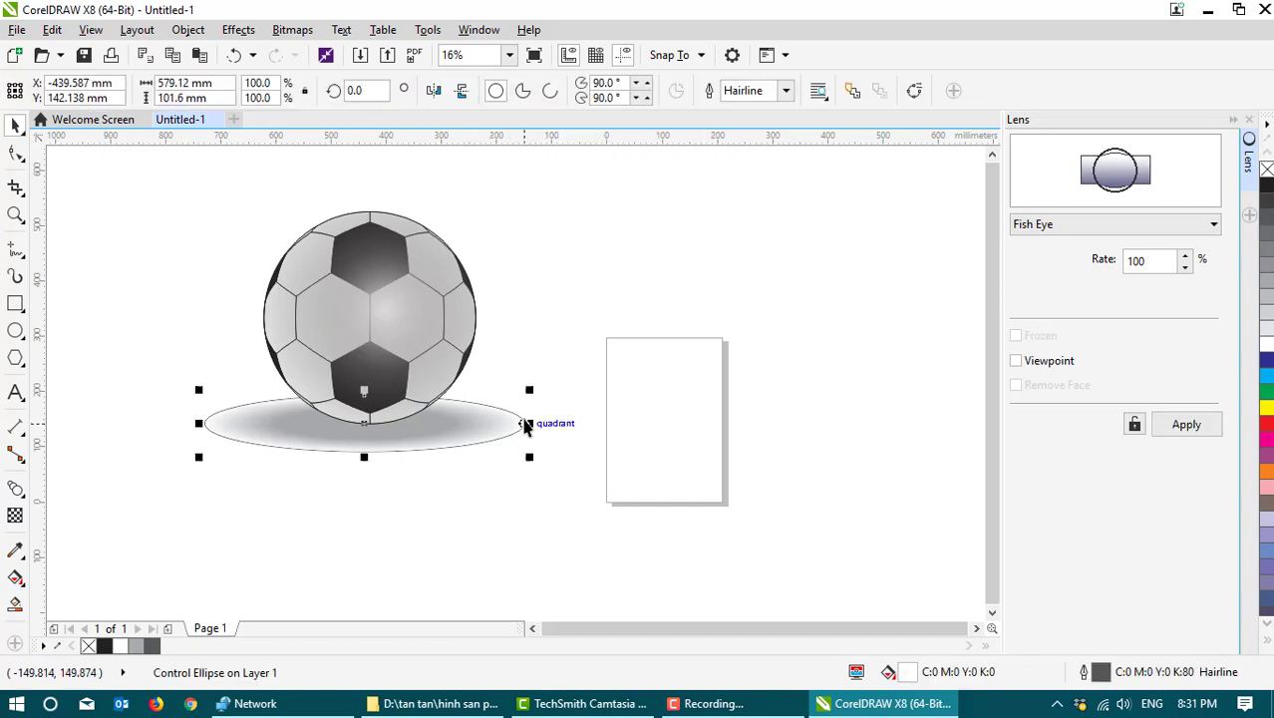
{"action": "left_click", "coordinate": [640, 437]}
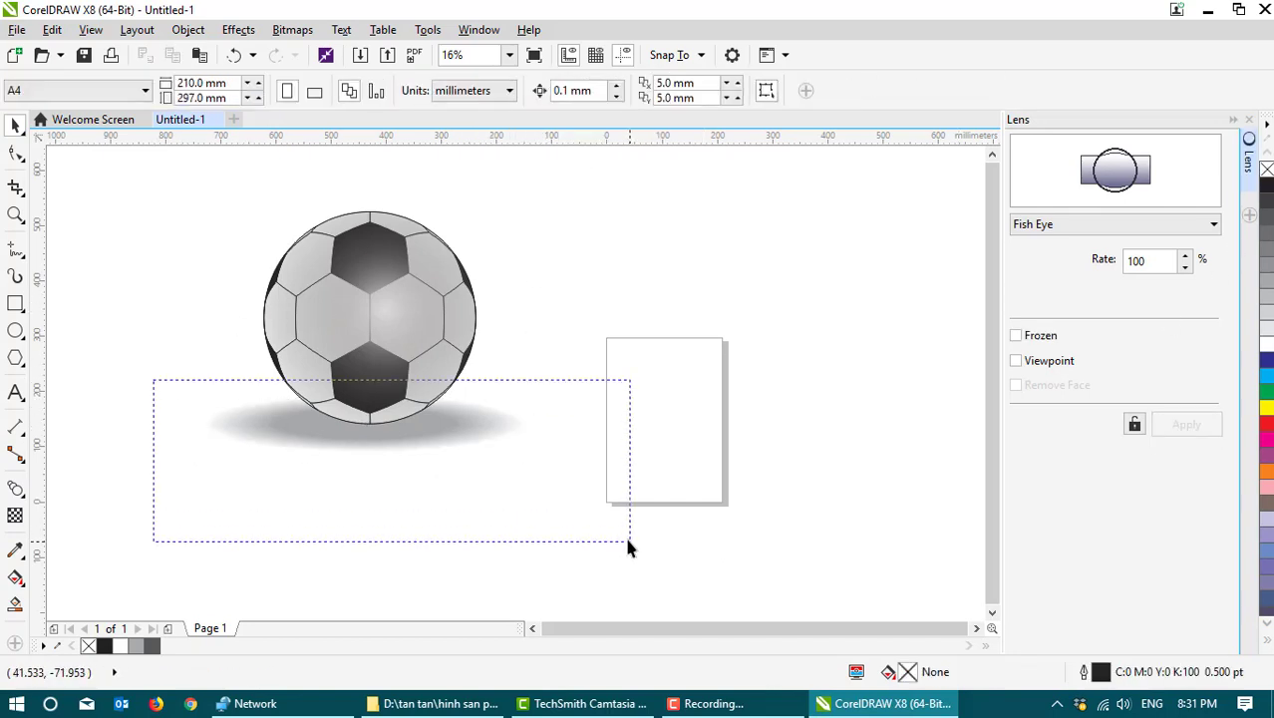
Step: Select the blended shadow and narrow it slightly from both sides under the ball
{"action": "left_click_drag", "start_coordinate": [628, 545], "coordinate": [629, 544]}
{"action": "left_click_drag", "start_coordinate": [199, 423], "coordinate": [217, 422]}
{"action": "left_click_drag", "start_coordinate": [520, 423], "coordinate": [511, 424]}
{"action": "left_click", "coordinate": [520, 491]}
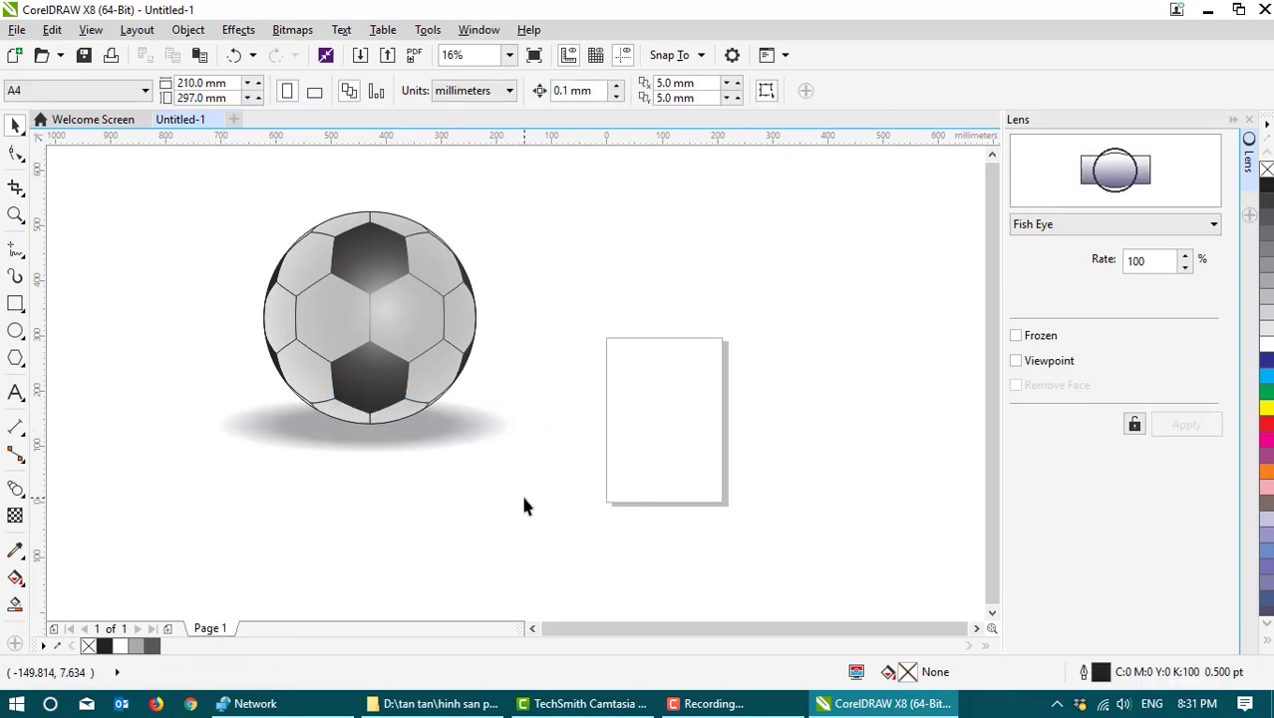